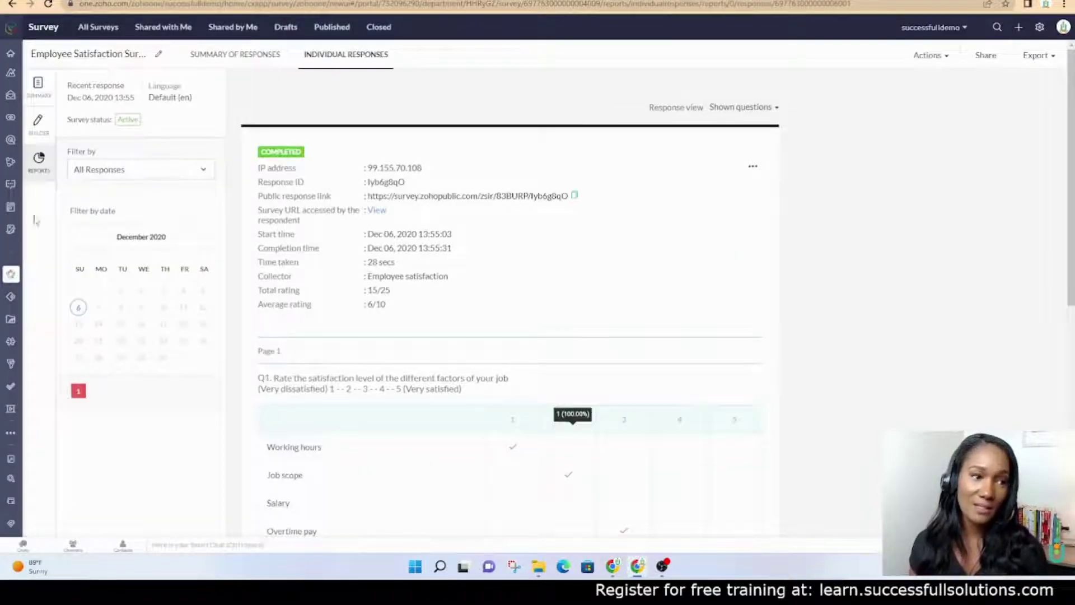
Step: From the Zoho One home dashboard, launch Survey from the SUCCESSFULL DEMO APPS group
{"action": "left_click", "coordinate": [10, 50]}
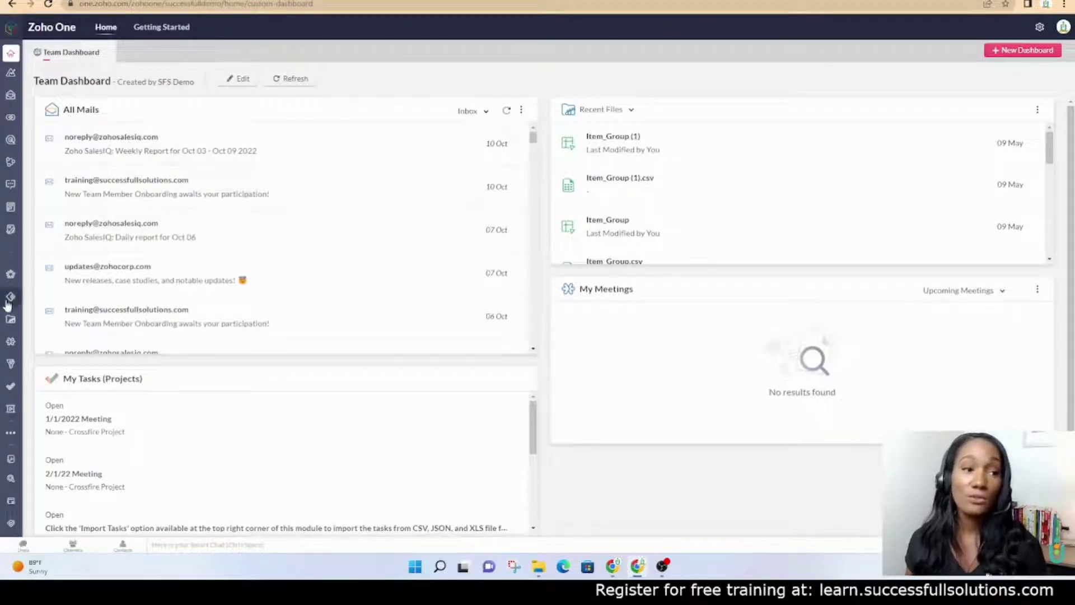
{"action": "mouse_move", "coordinate": [11, 313]}
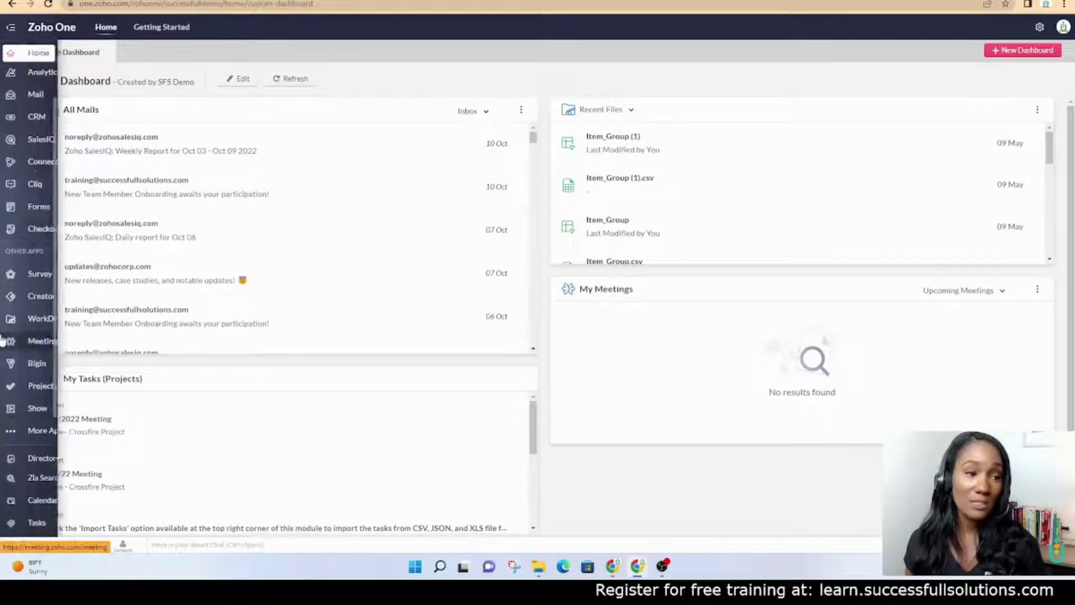
{"action": "left_click", "coordinate": [46, 432]}
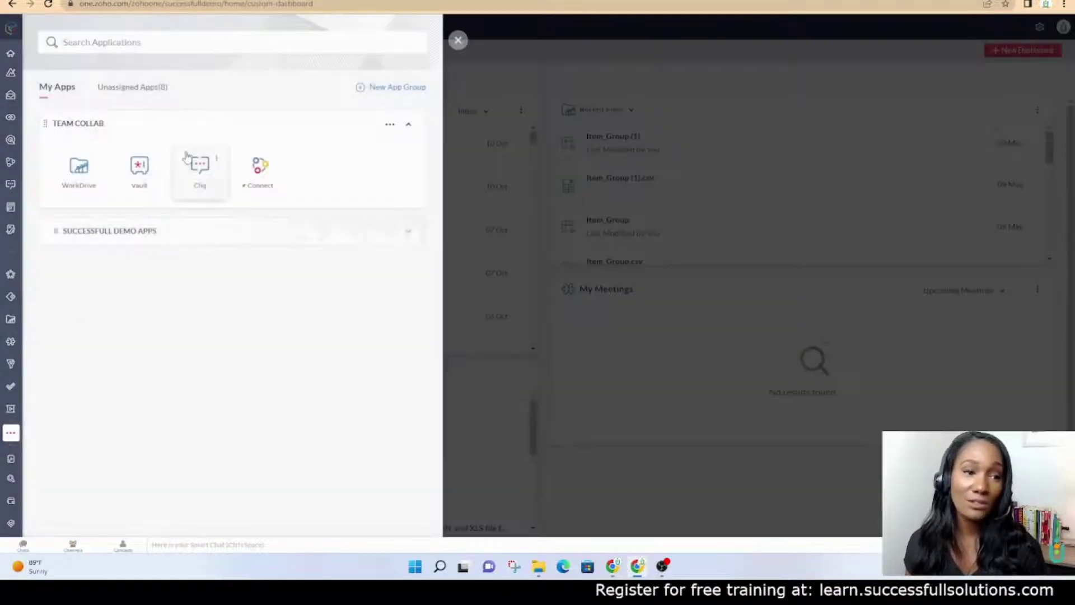
{"action": "left_click", "coordinate": [401, 234]}
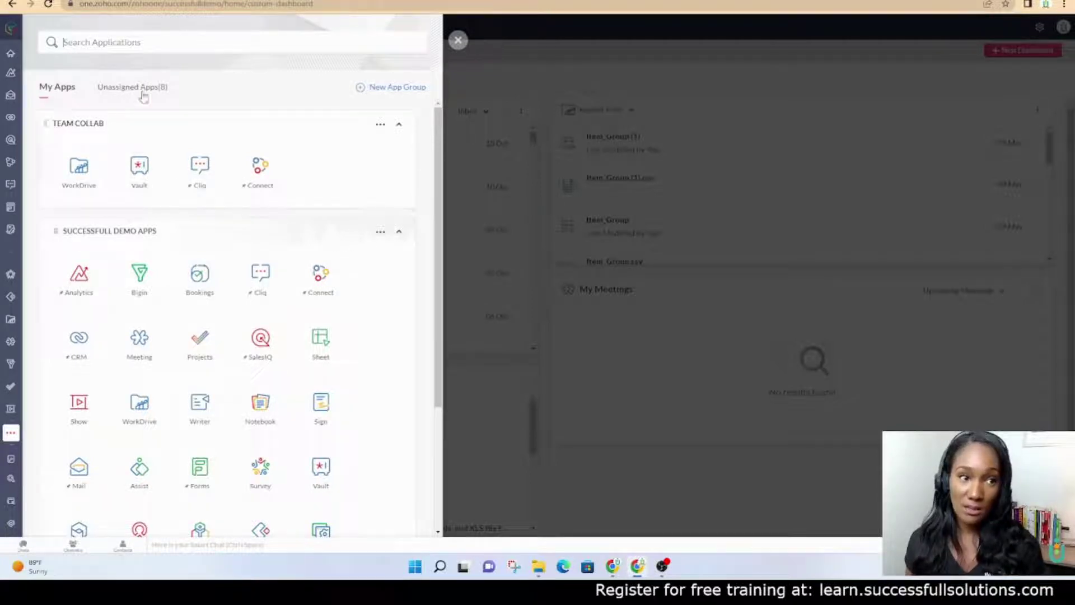
{"action": "scroll", "coordinate": [177, 299], "scroll_direction": "down", "scroll_amount": 3}
{"action": "scroll", "coordinate": [177, 299], "scroll_direction": "down", "scroll_amount": 2}
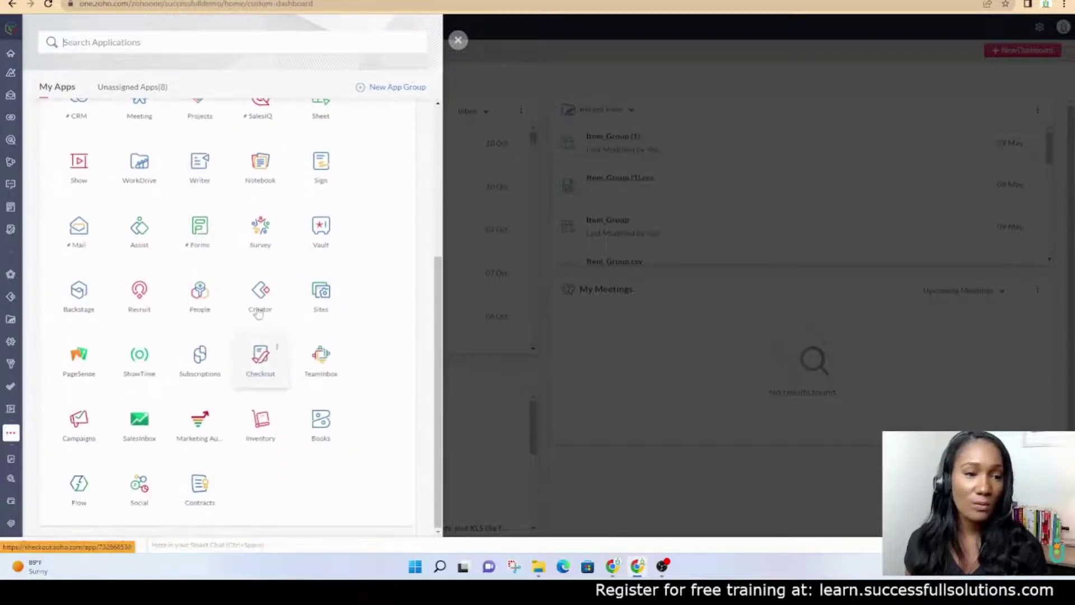
{"action": "left_click", "coordinate": [261, 225]}
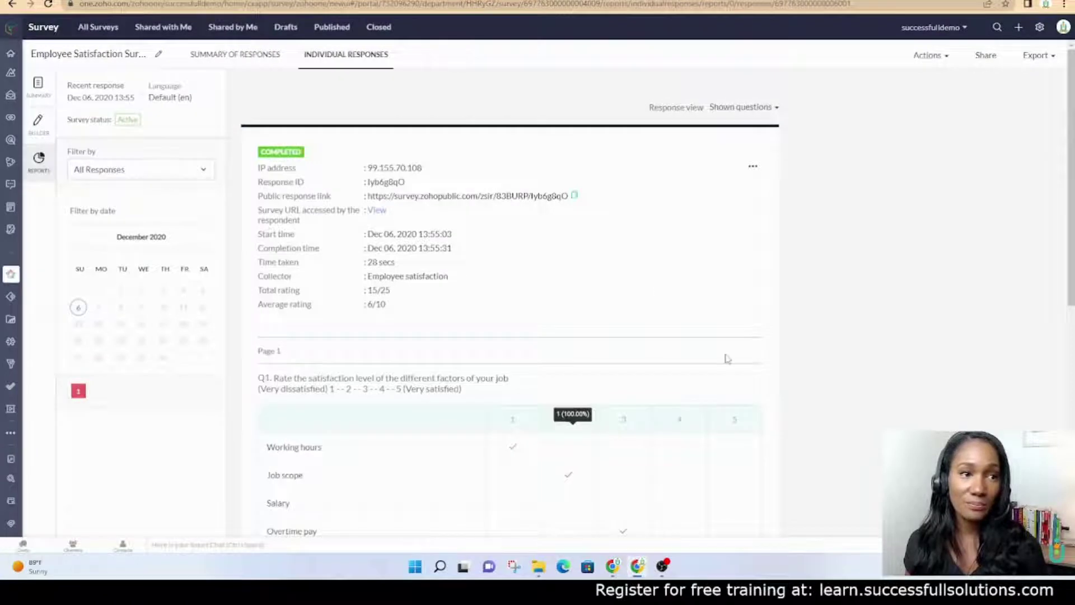
Step: Check the survey's Summary dashboard, then view the All Surveys list of three surveys
{"action": "left_click", "coordinate": [38, 85]}
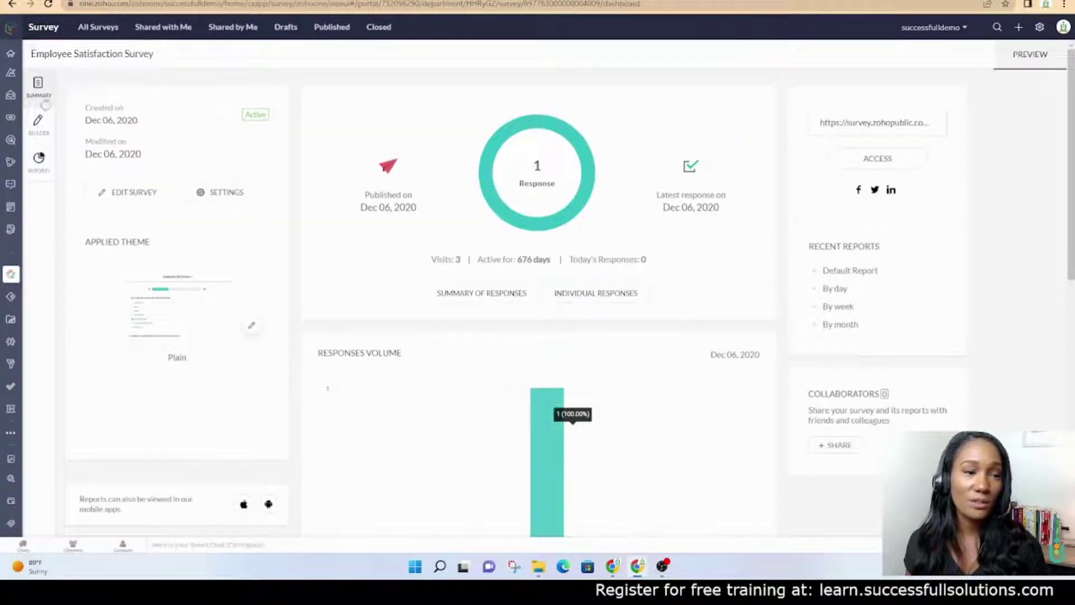
{"action": "left_click", "coordinate": [83, 29]}
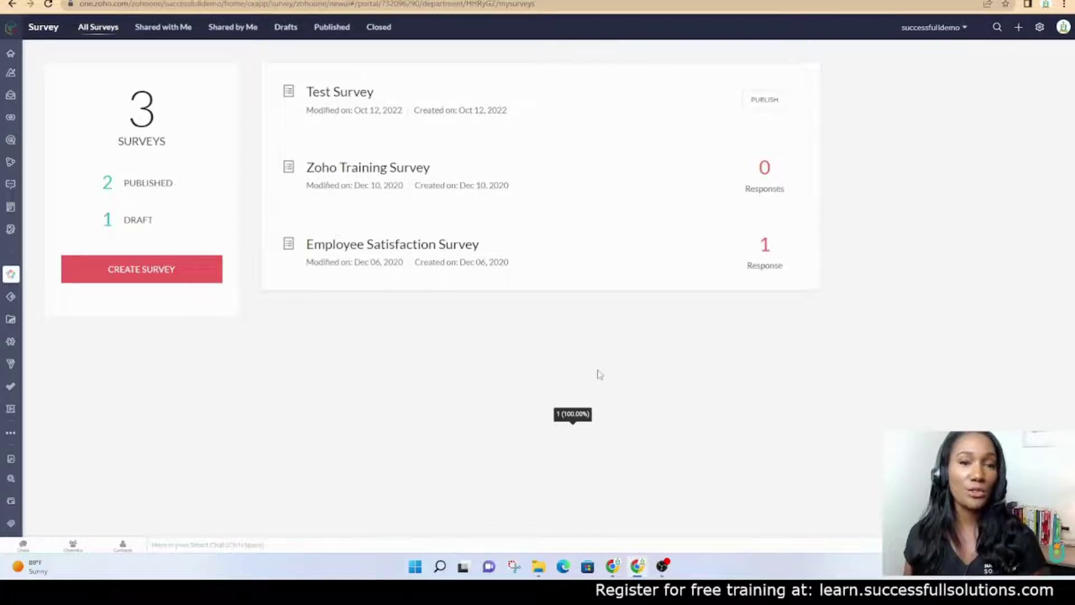
Step: Create a survey named 'Test Survey 2' in the Customer Satisfaction Survey category
{"action": "left_click", "coordinate": [124, 279]}
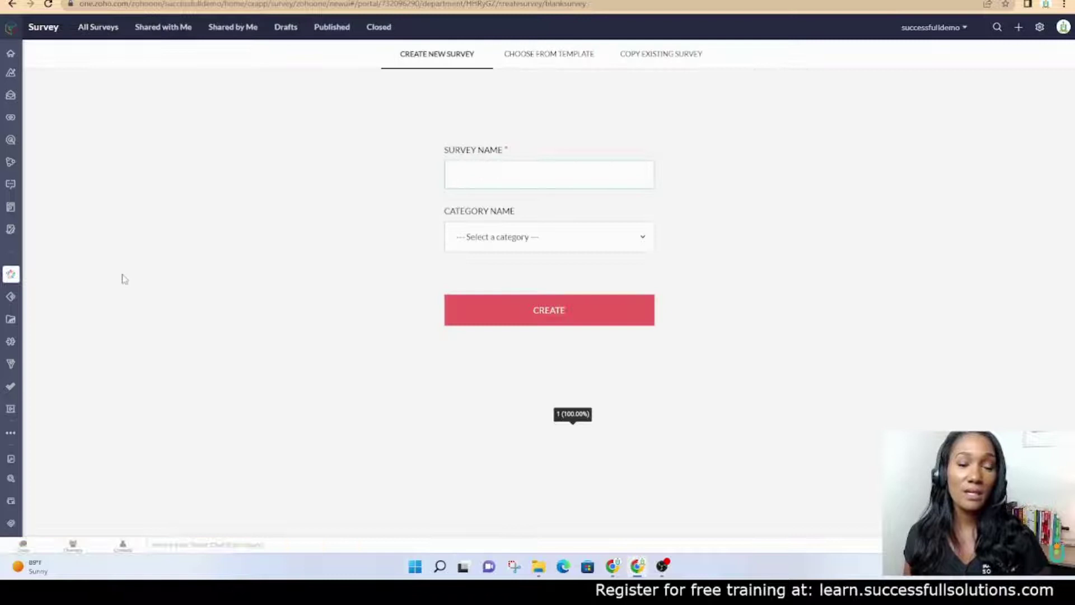
{"action": "type", "text": "Test"}
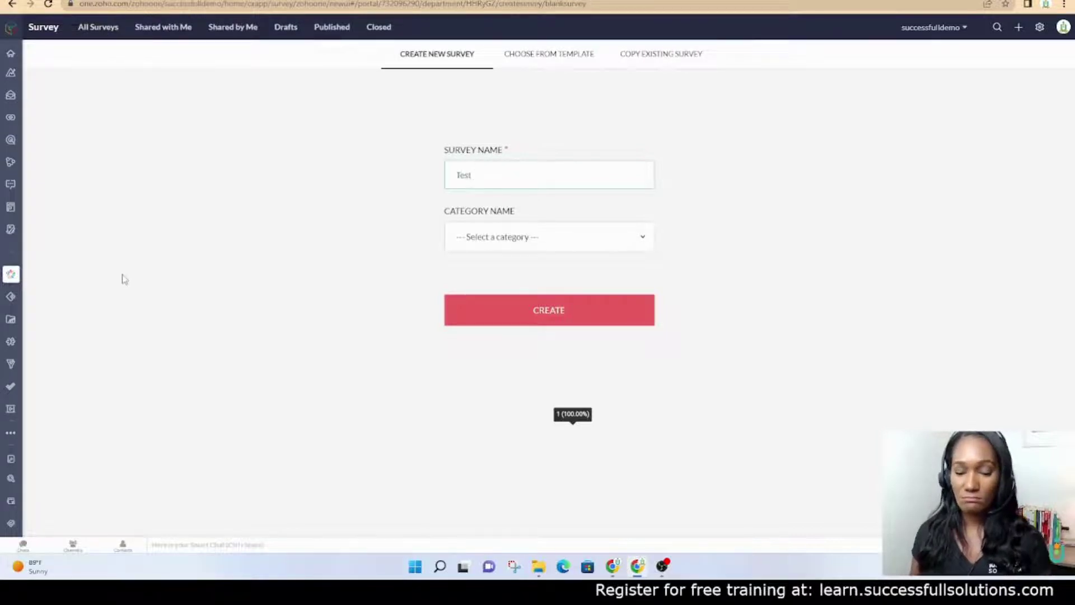
{"action": "type", "text": " Survey 2"}
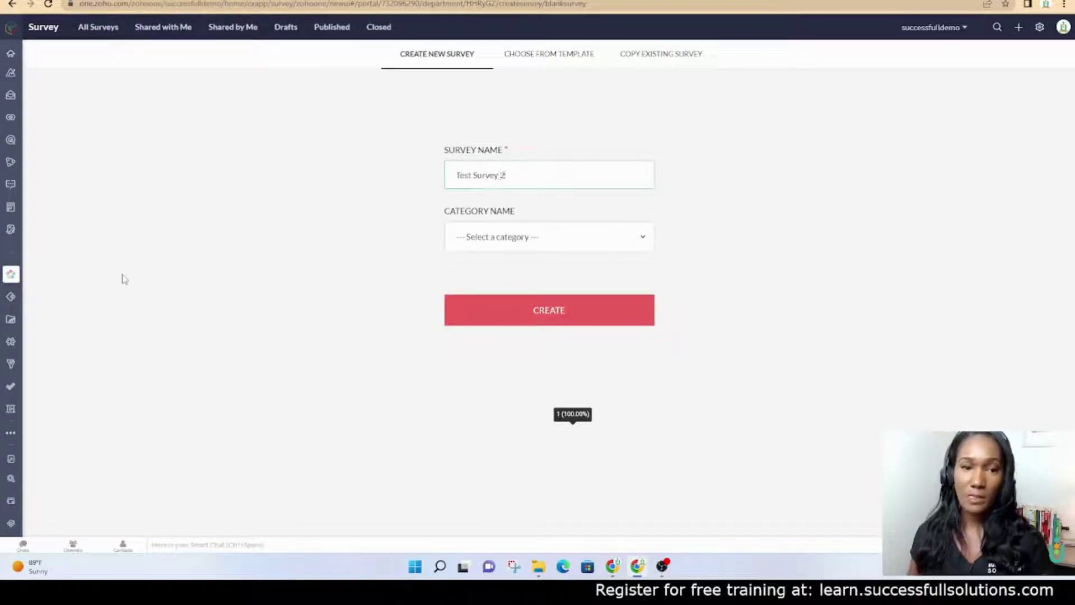
{"action": "left_click", "coordinate": [517, 240]}
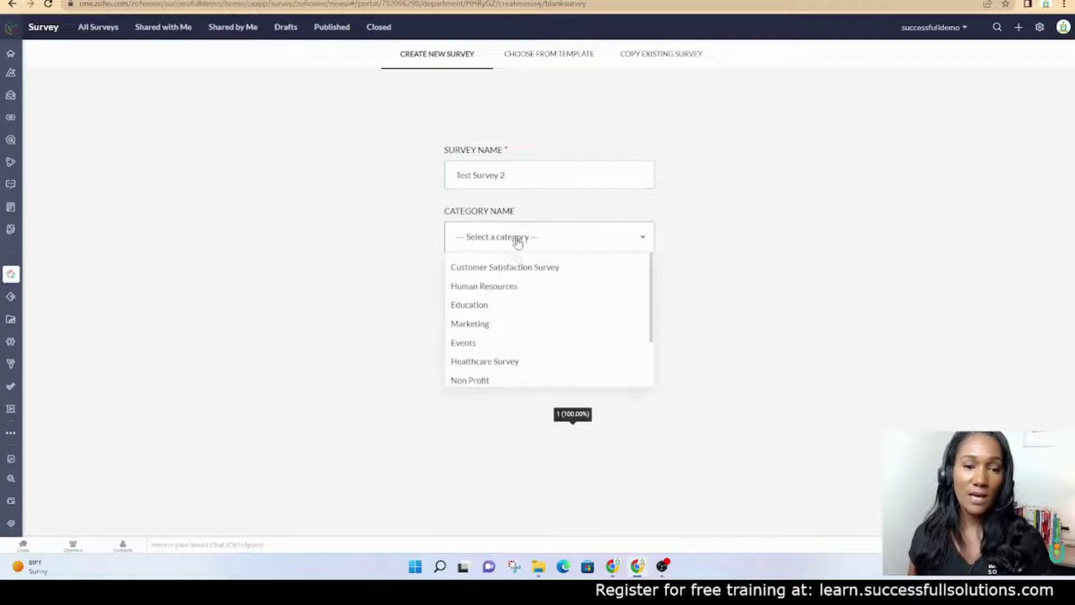
{"action": "left_click", "coordinate": [511, 268]}
{"action": "left_click", "coordinate": [531, 318]}
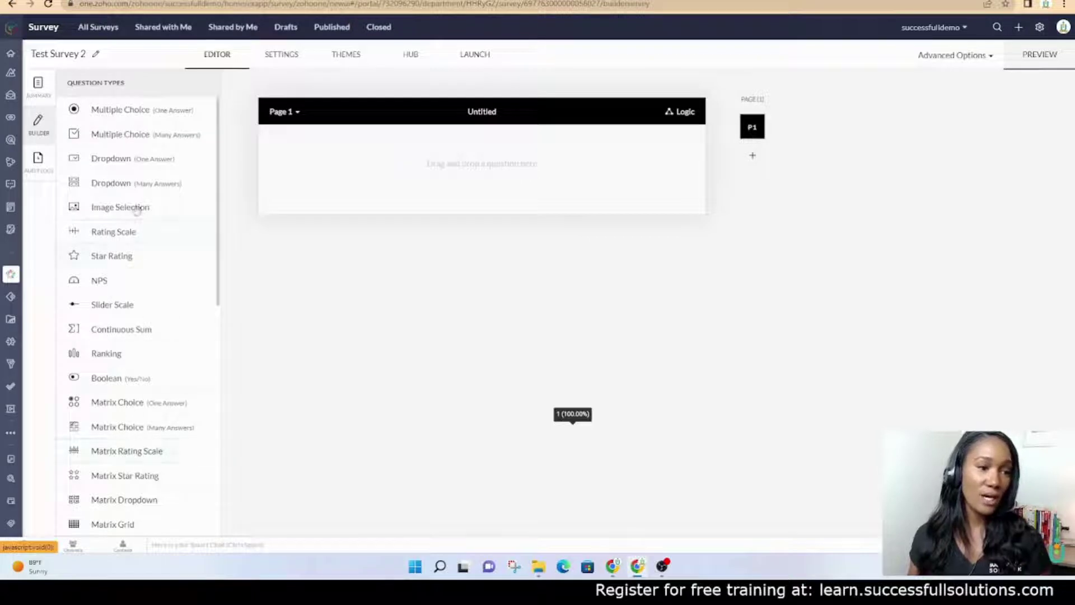
Step: Browse the editor's Question Types list, then open Test Survey 2's Settings on the Header section
{"action": "scroll", "coordinate": [140, 235], "scroll_direction": "down", "scroll_amount": 5}
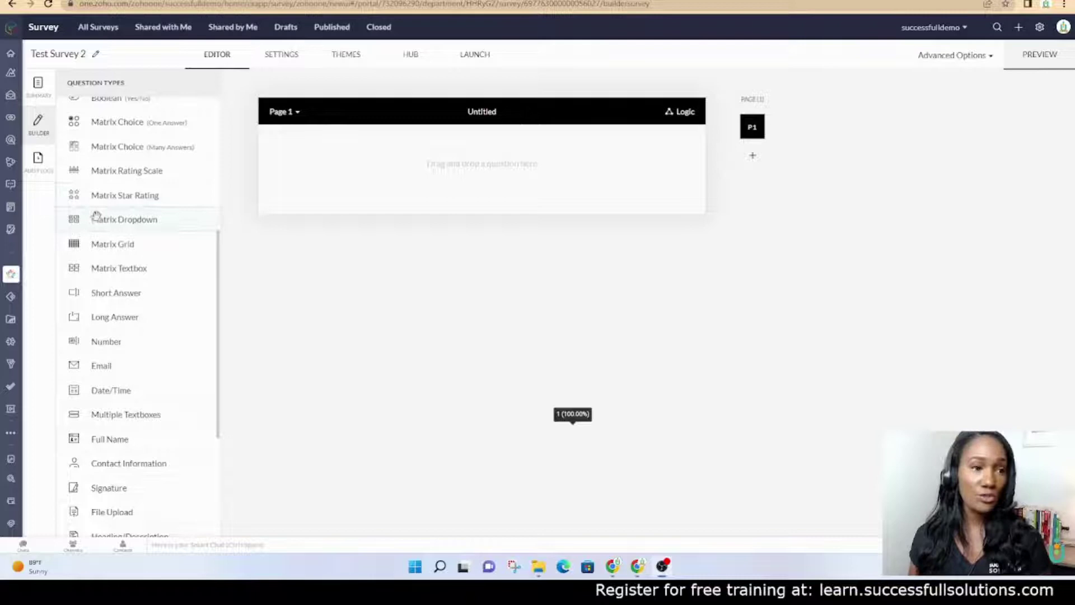
{"action": "scroll", "coordinate": [175, 291], "scroll_direction": "down", "scroll_amount": 1}
{"action": "scroll", "coordinate": [175, 290], "scroll_direction": "up", "scroll_amount": 5}
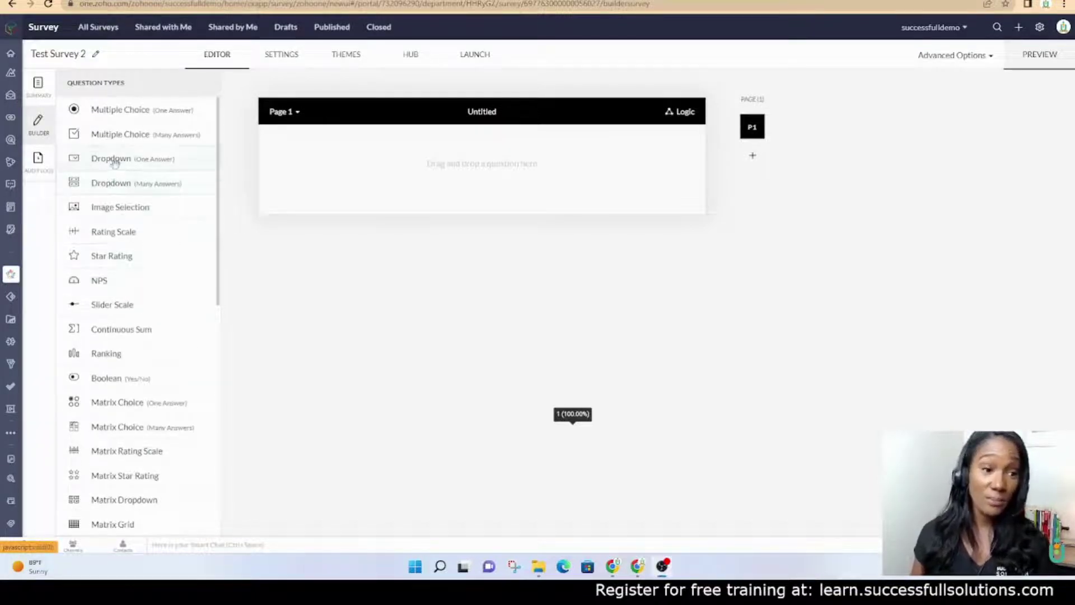
{"action": "scroll", "coordinate": [111, 338], "scroll_direction": "down", "scroll_amount": 3}
{"action": "scroll", "coordinate": [111, 338], "scroll_direction": "down", "scroll_amount": 3}
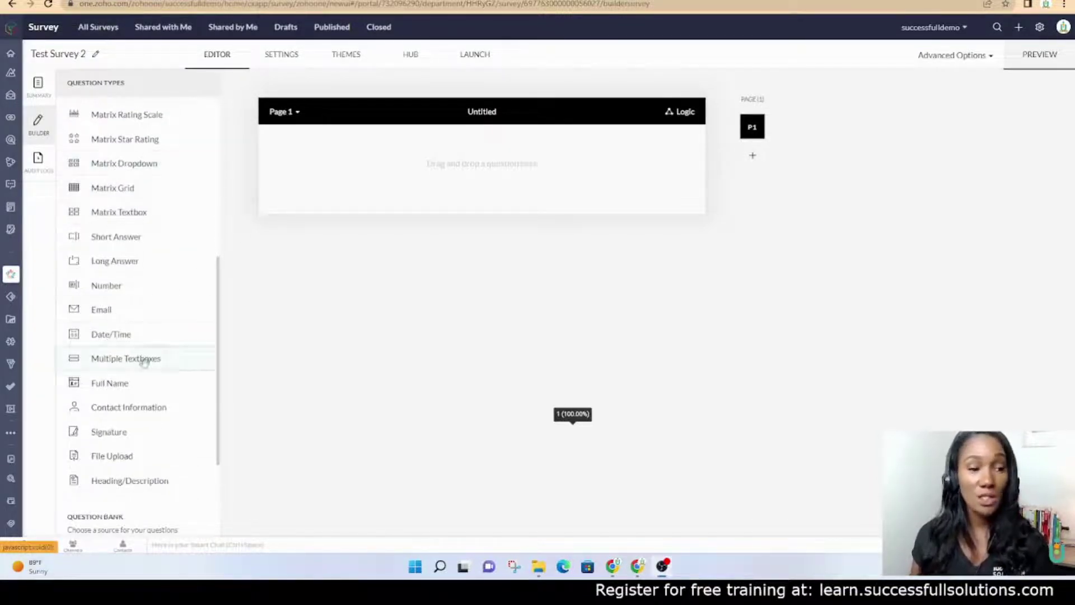
{"action": "scroll", "coordinate": [144, 363], "scroll_direction": "down", "scroll_amount": 2}
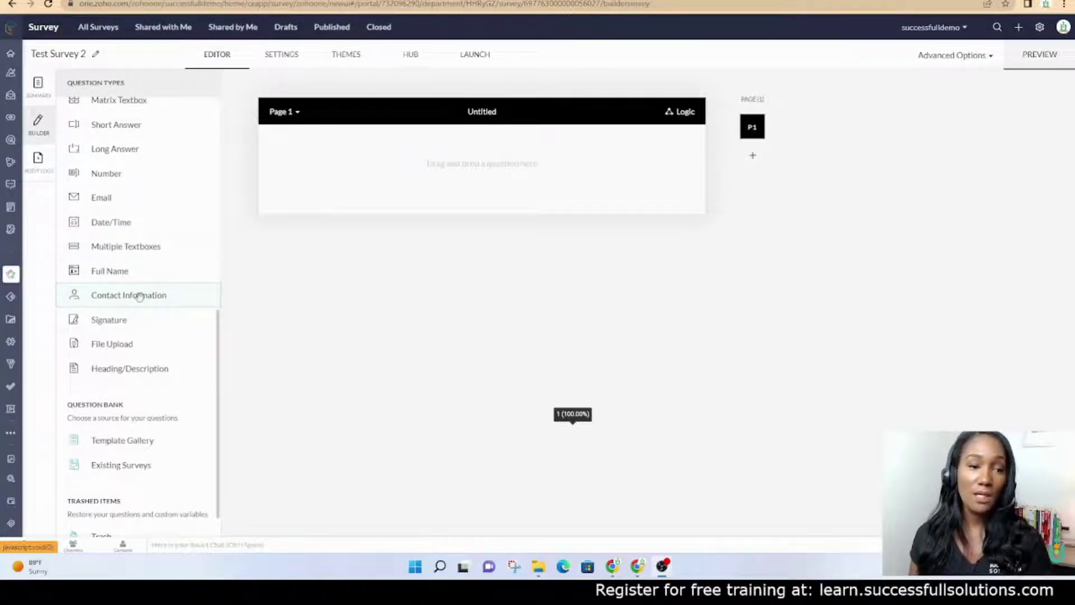
{"action": "scroll", "coordinate": [118, 398], "scroll_direction": "down", "scroll_amount": 1}
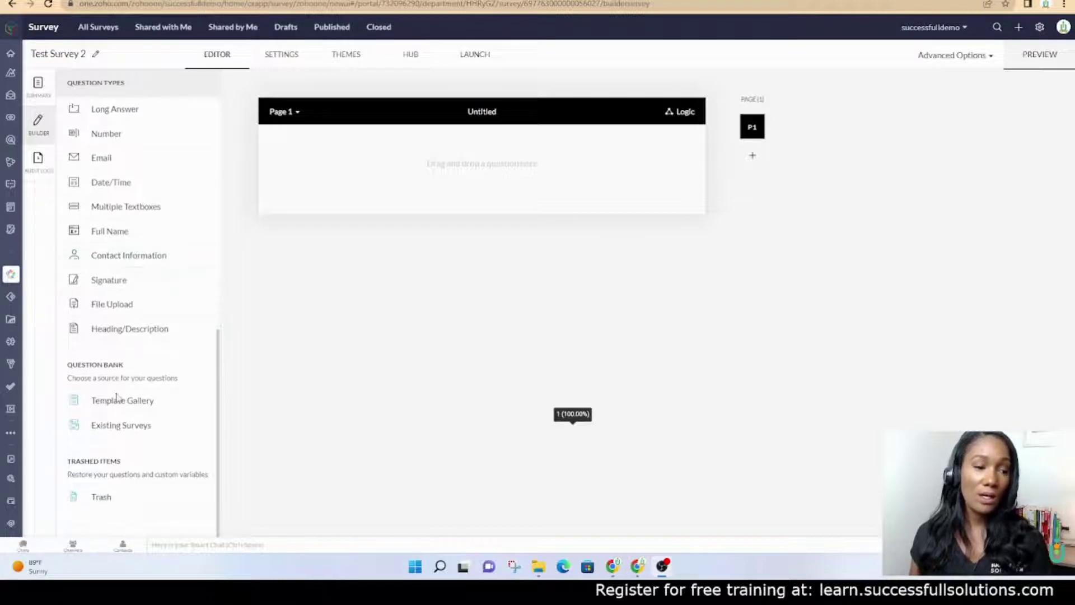
{"action": "scroll", "coordinate": [130, 366], "scroll_direction": "up", "scroll_amount": 3}
{"action": "scroll", "coordinate": [129, 367], "scroll_direction": "up", "scroll_amount": 5}
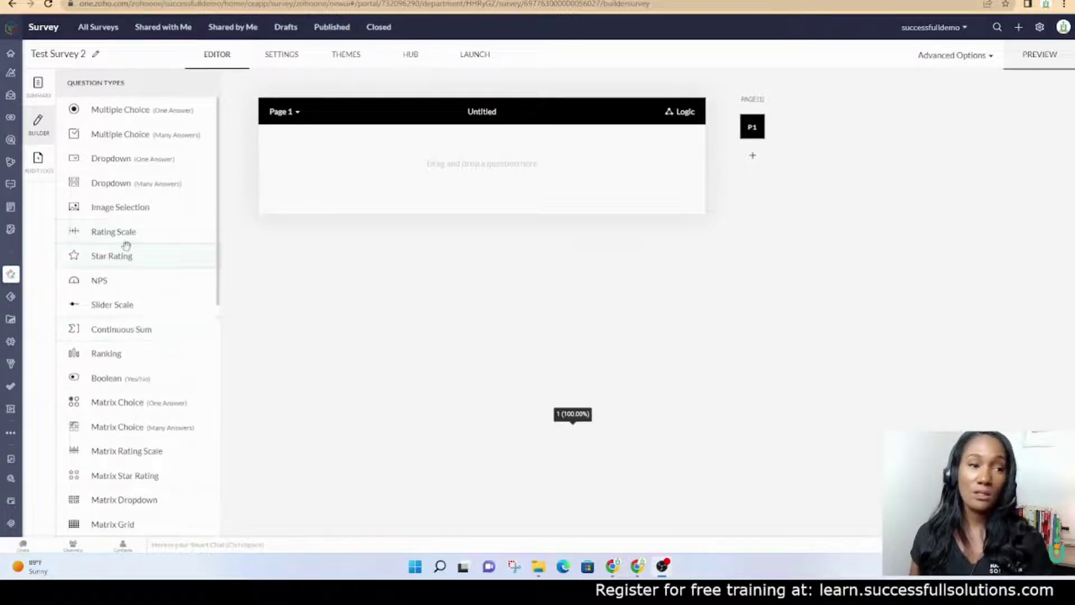
{"action": "left_click", "coordinate": [279, 58]}
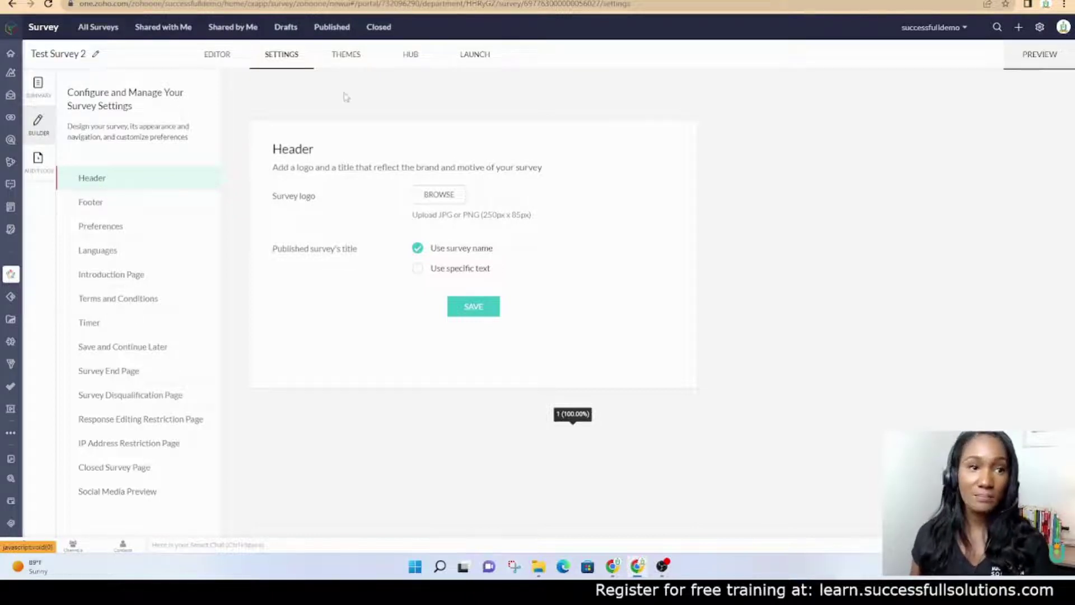
Step: View Test Survey 2's themes, then its Hub integrations such as Zoho CRM and Google Sheets
{"action": "left_click", "coordinate": [354, 53]}
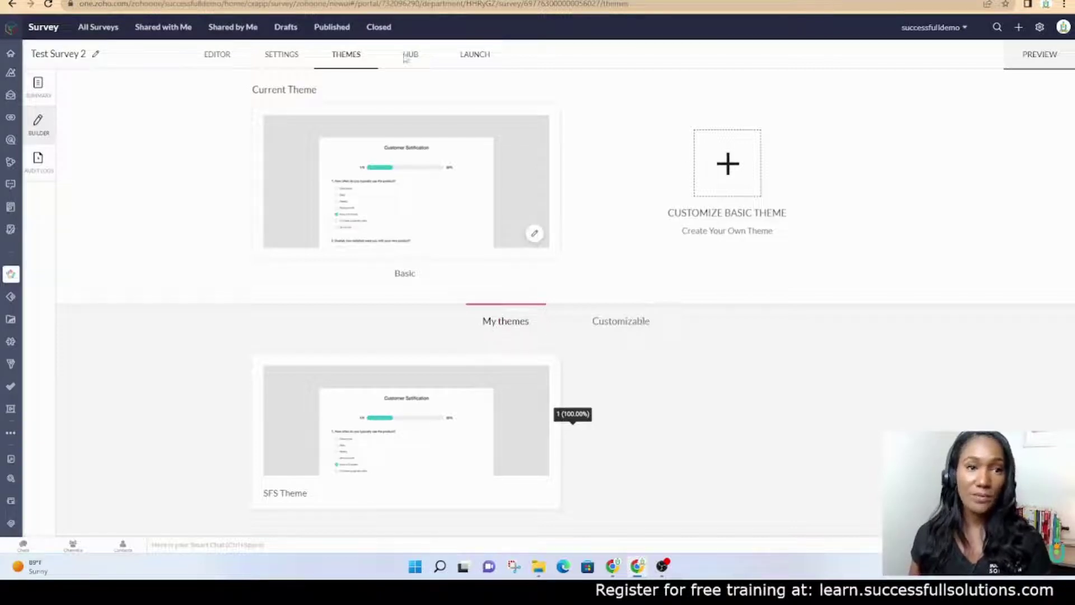
{"action": "left_click", "coordinate": [413, 54]}
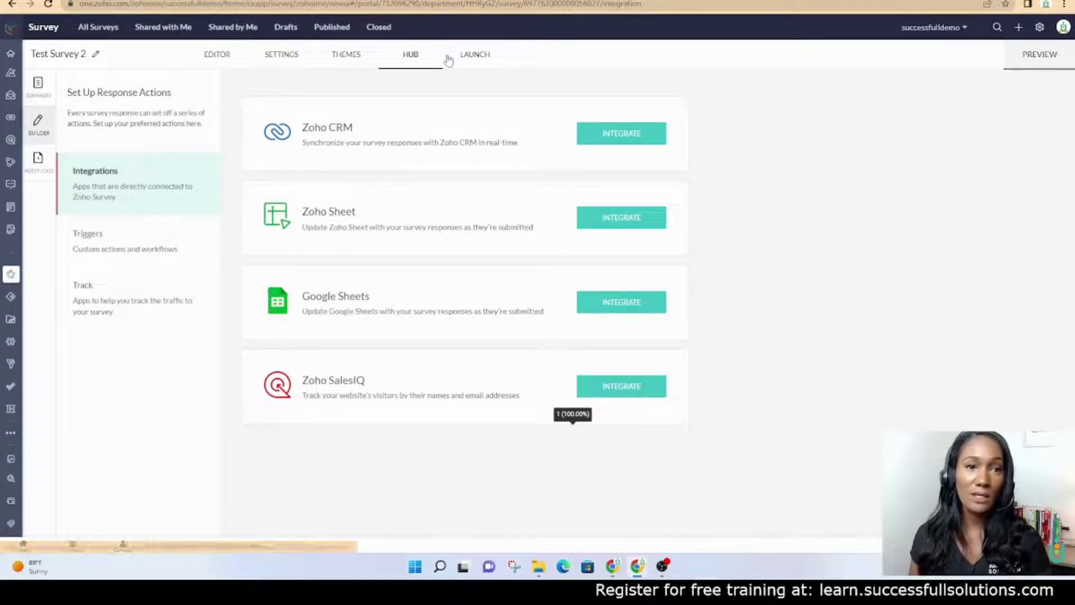
Step: Visit Test Survey 2's launch page, then return to the All Surveys list showing four surveys
{"action": "left_click", "coordinate": [474, 56]}
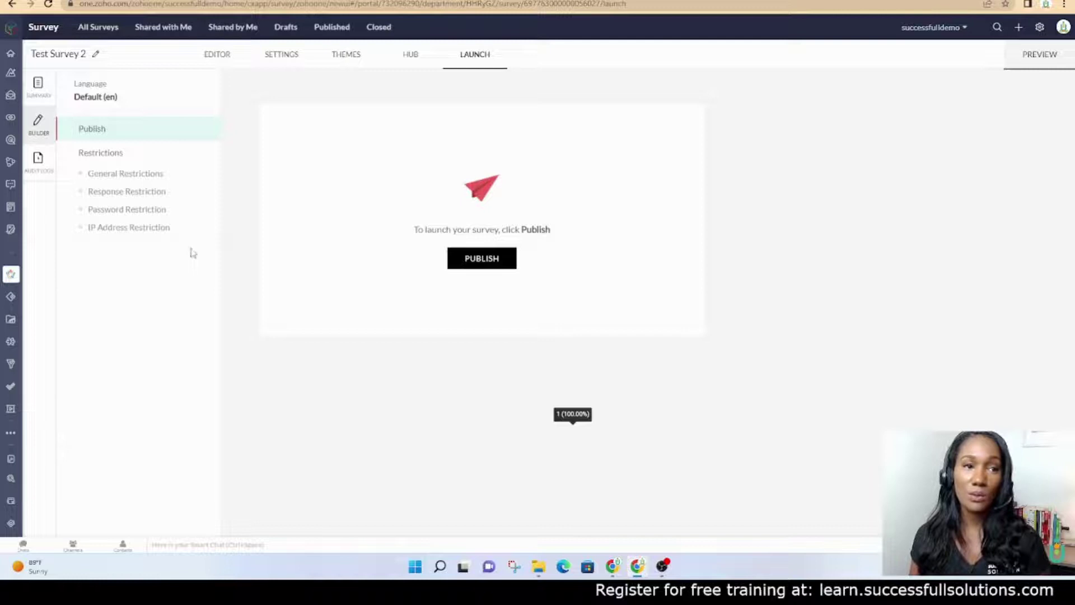
{"action": "left_click", "coordinate": [104, 31]}
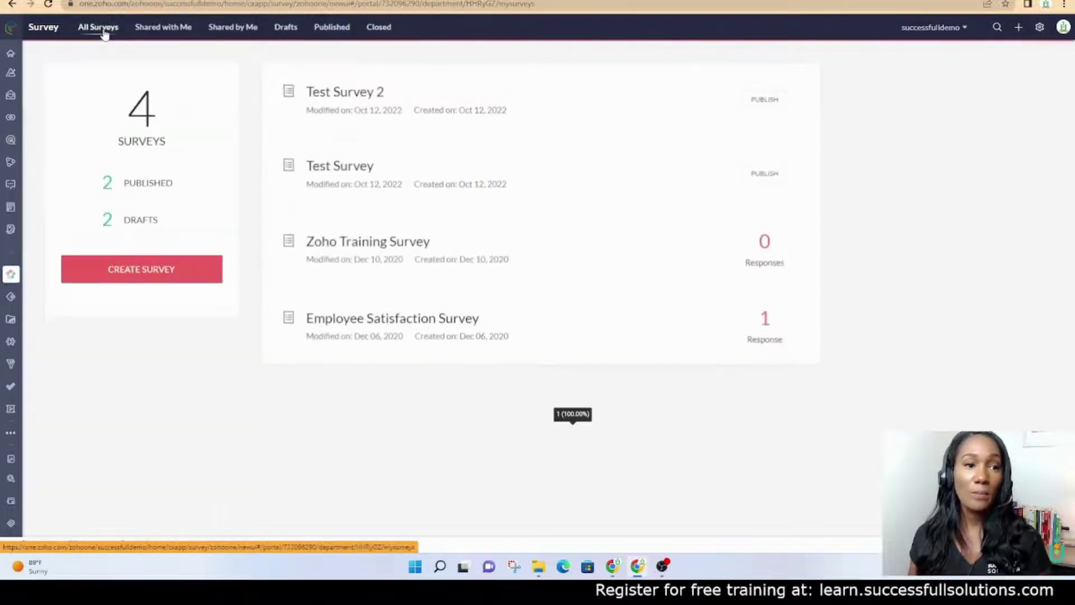
Step: Open the Employee Satisfaction Survey and review its dashboard: 1 response, 3 visits, 8 questions
{"action": "left_click", "coordinate": [360, 325]}
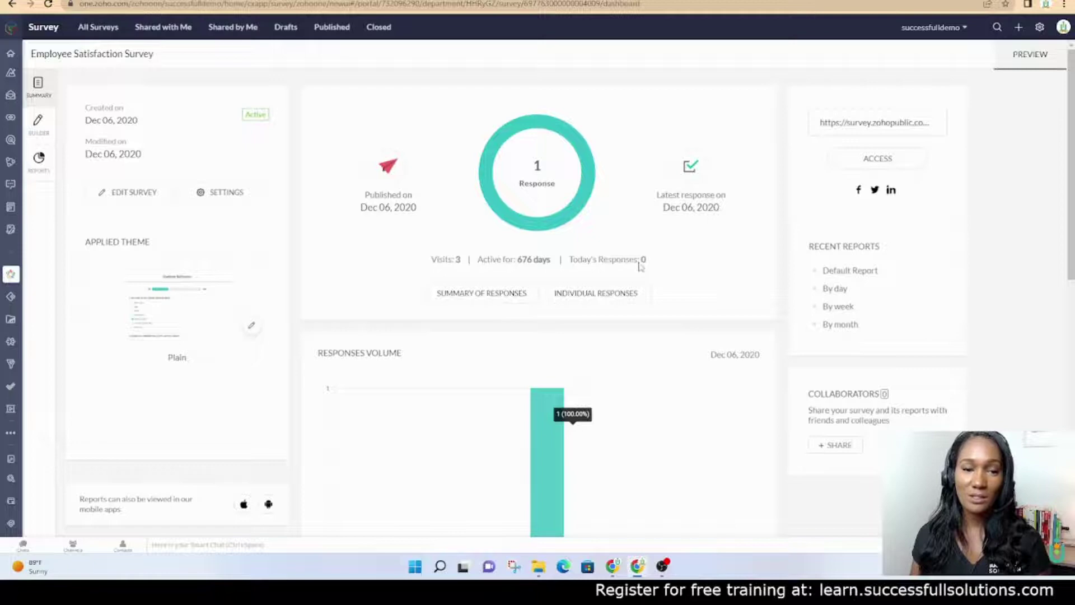
{"action": "scroll", "coordinate": [528, 334], "scroll_direction": "down", "scroll_amount": 3}
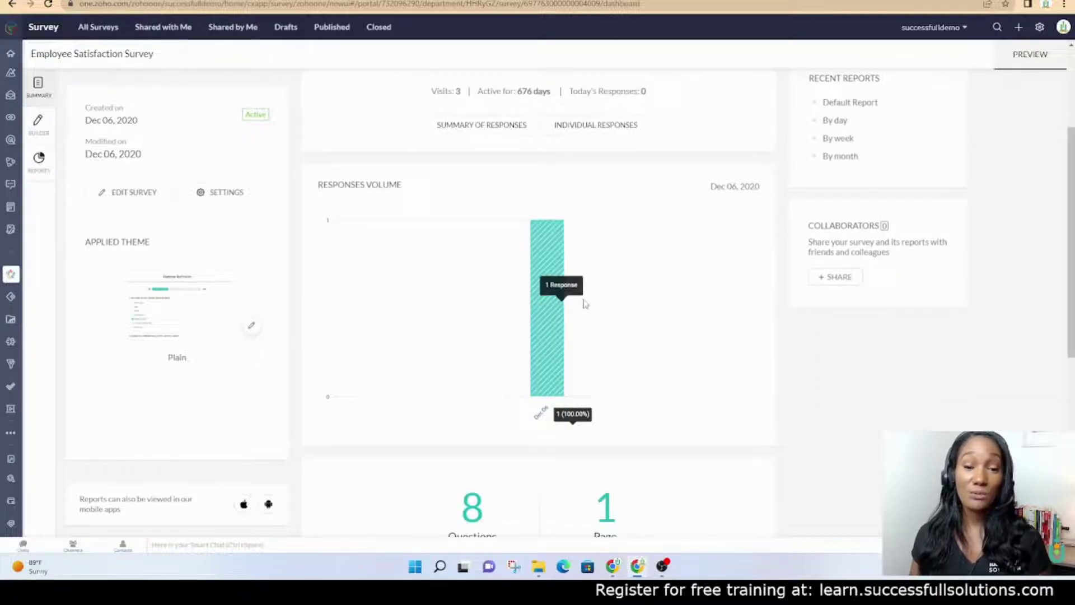
{"action": "scroll", "coordinate": [661, 336], "scroll_direction": "down", "scroll_amount": 2}
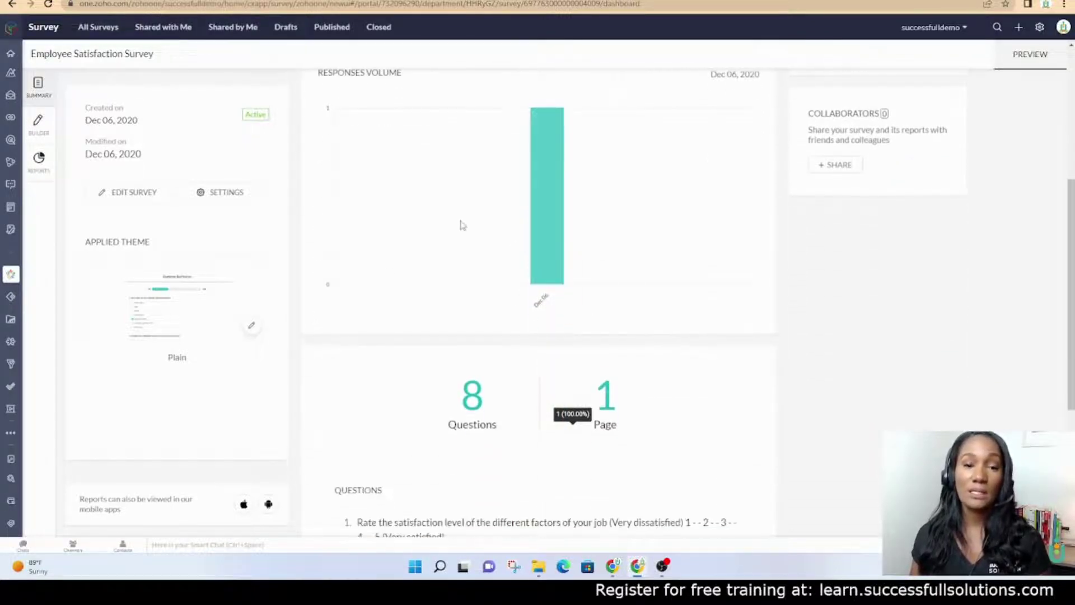
{"action": "scroll", "coordinate": [509, 305], "scroll_direction": "down", "scroll_amount": 5}
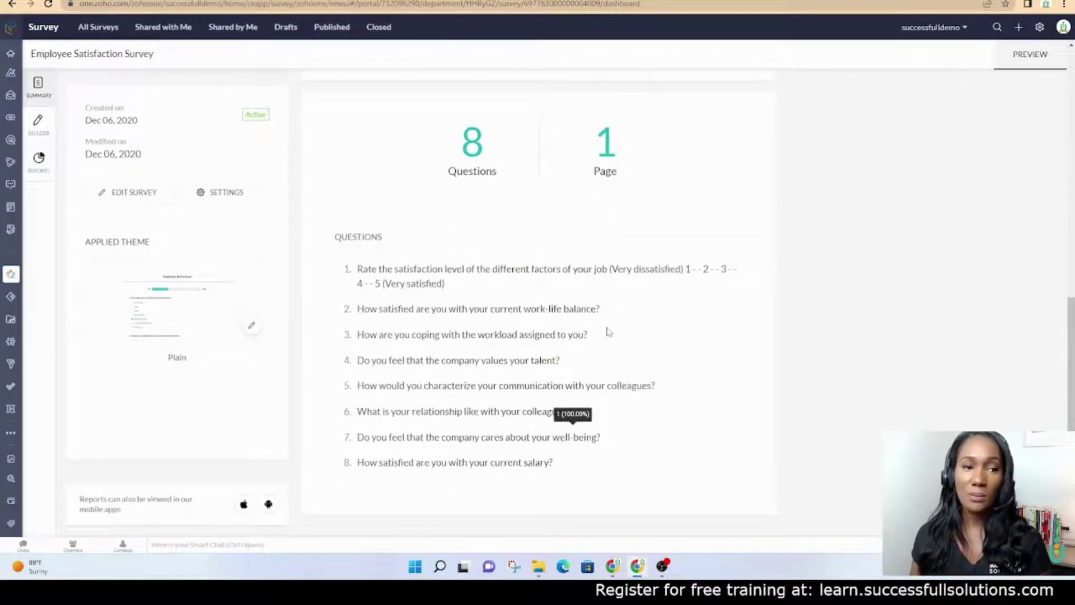
{"action": "scroll", "coordinate": [525, 276], "scroll_direction": "up", "scroll_amount": 1}
{"action": "scroll", "coordinate": [525, 275], "scroll_direction": "up", "scroll_amount": 5}
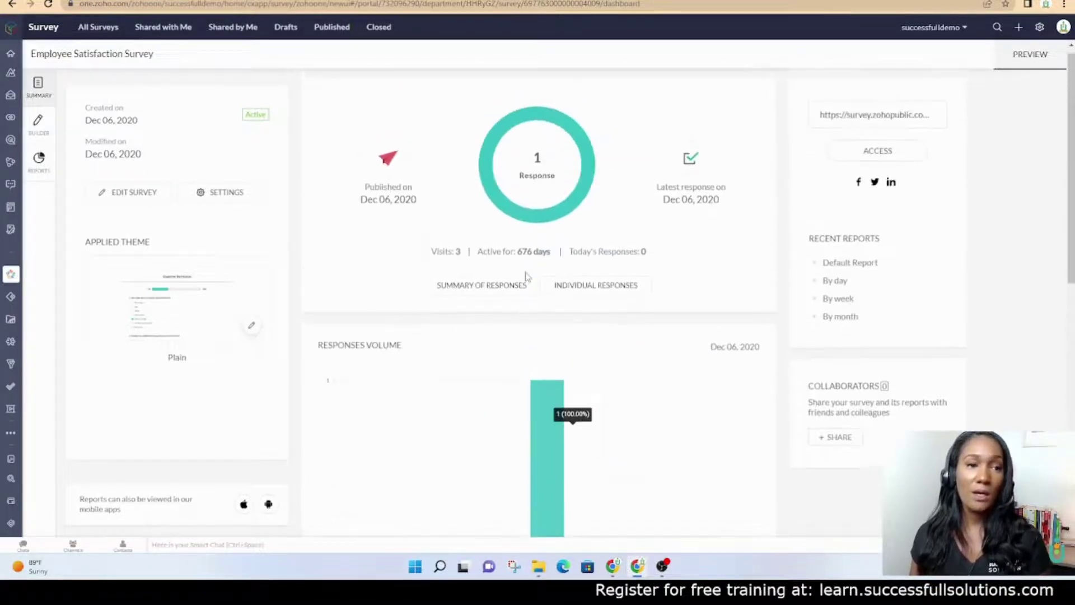
Step: Open Summary of Responses and scroll through each question's chart, e.g. work-life balance 100% Very satisfied
{"action": "left_click", "coordinate": [447, 301]}
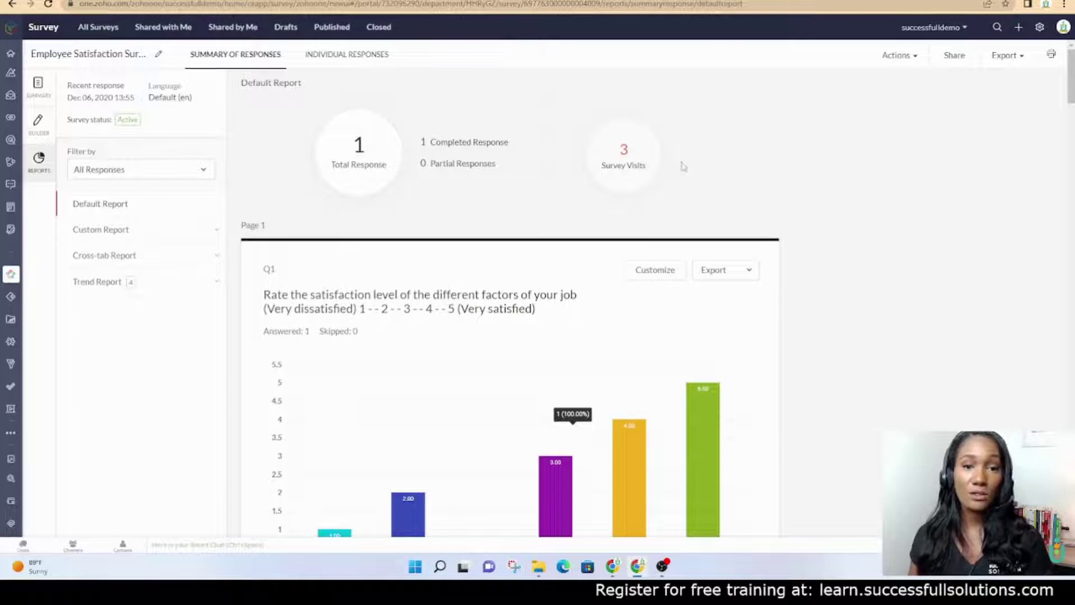
{"action": "scroll", "coordinate": [674, 280], "scroll_direction": "down", "scroll_amount": 1}
{"action": "scroll", "coordinate": [675, 280], "scroll_direction": "down", "scroll_amount": 2}
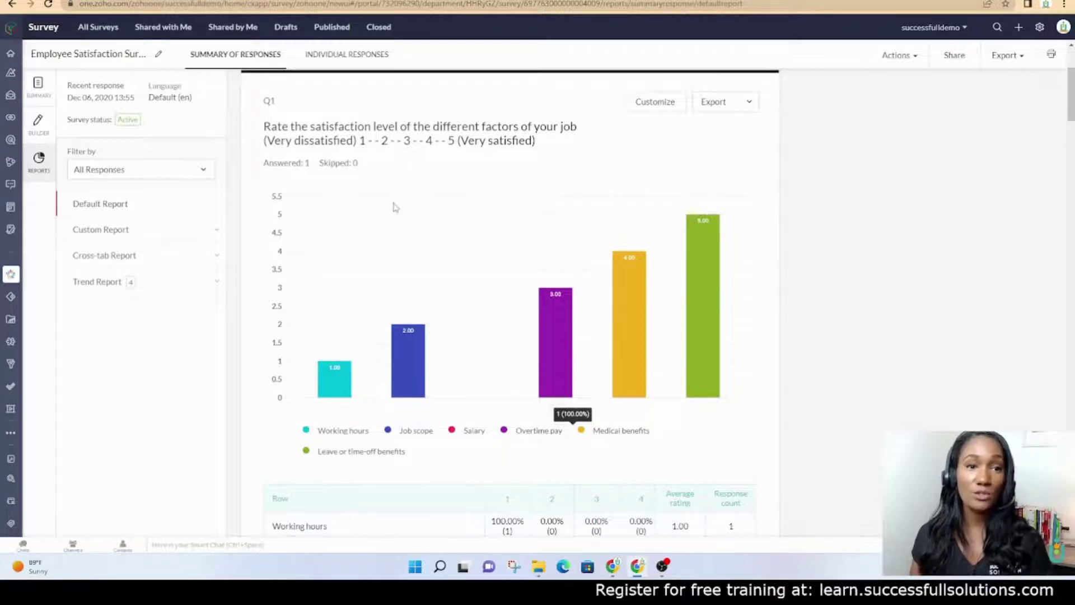
{"action": "scroll", "coordinate": [425, 185], "scroll_direction": "down", "scroll_amount": 3}
{"action": "scroll", "coordinate": [554, 305], "scroll_direction": "down", "scroll_amount": 2}
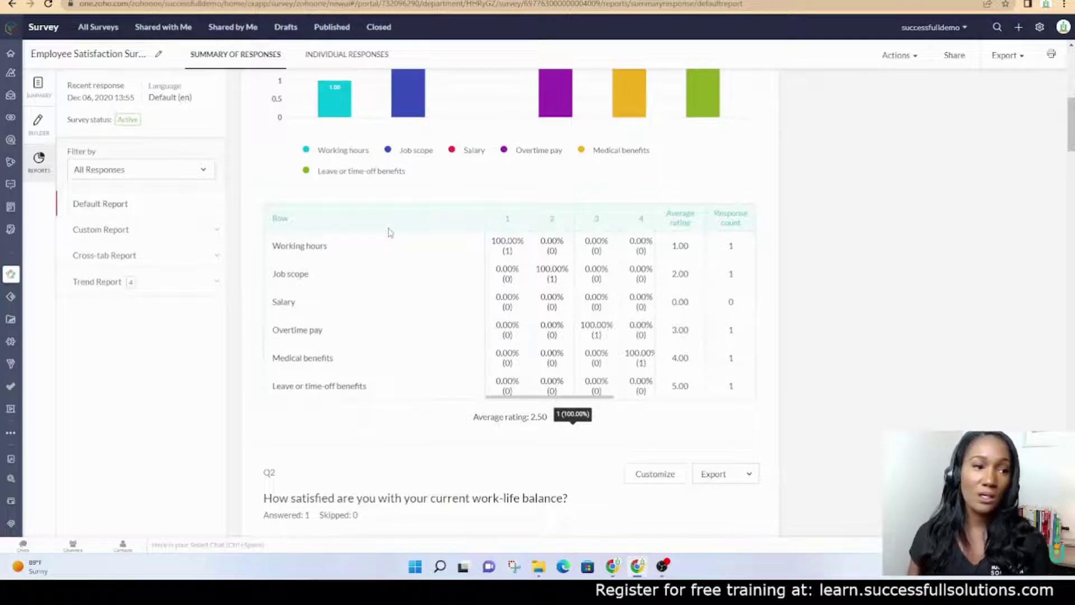
{"action": "scroll", "coordinate": [394, 235], "scroll_direction": "down", "scroll_amount": 6}
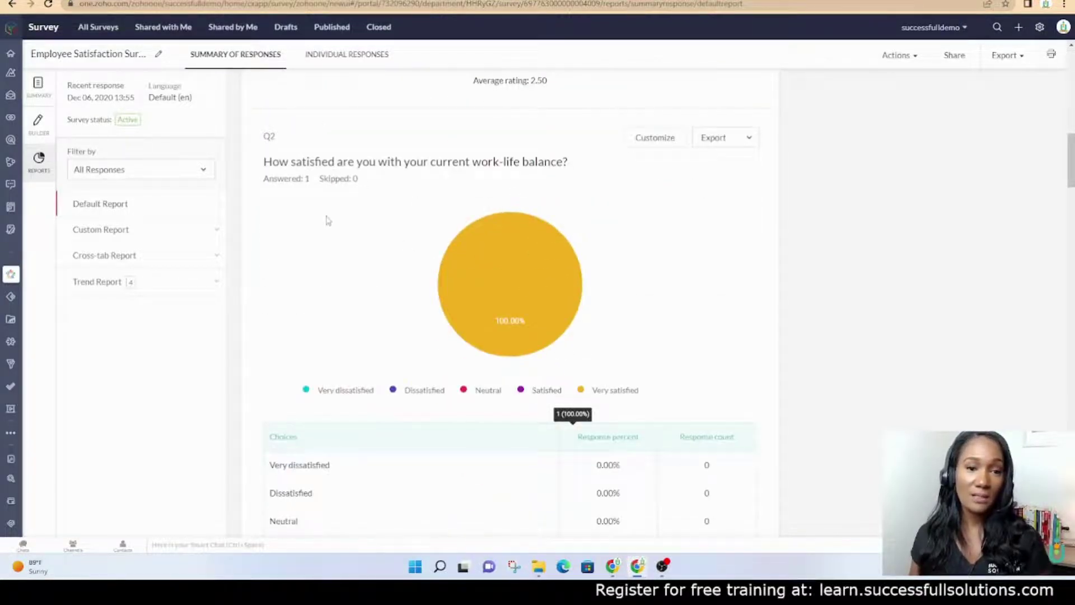
{"action": "mouse_move", "coordinate": [522, 287]}
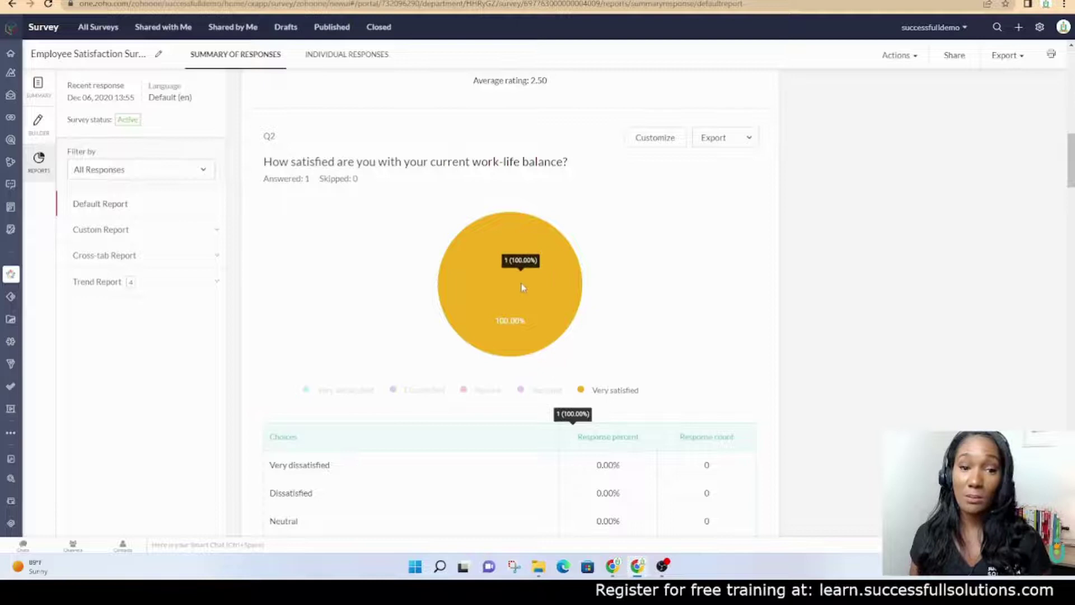
{"action": "scroll", "coordinate": [492, 262], "scroll_direction": "down", "scroll_amount": 3}
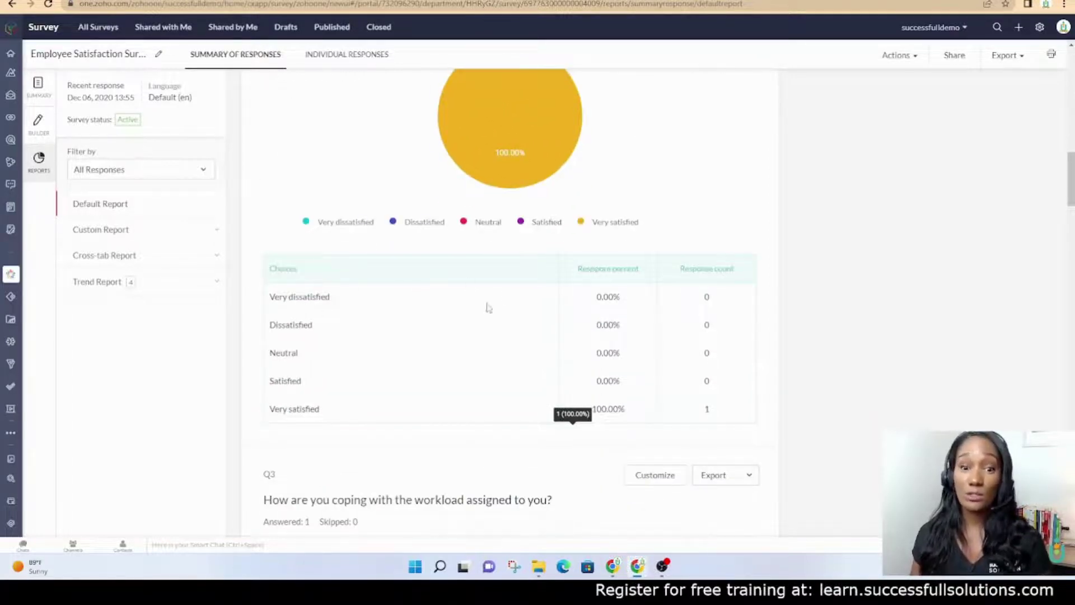
{"action": "scroll", "coordinate": [486, 305], "scroll_direction": "down", "scroll_amount": 6}
{"action": "scroll", "coordinate": [486, 304], "scroll_direction": "down", "scroll_amount": 11}
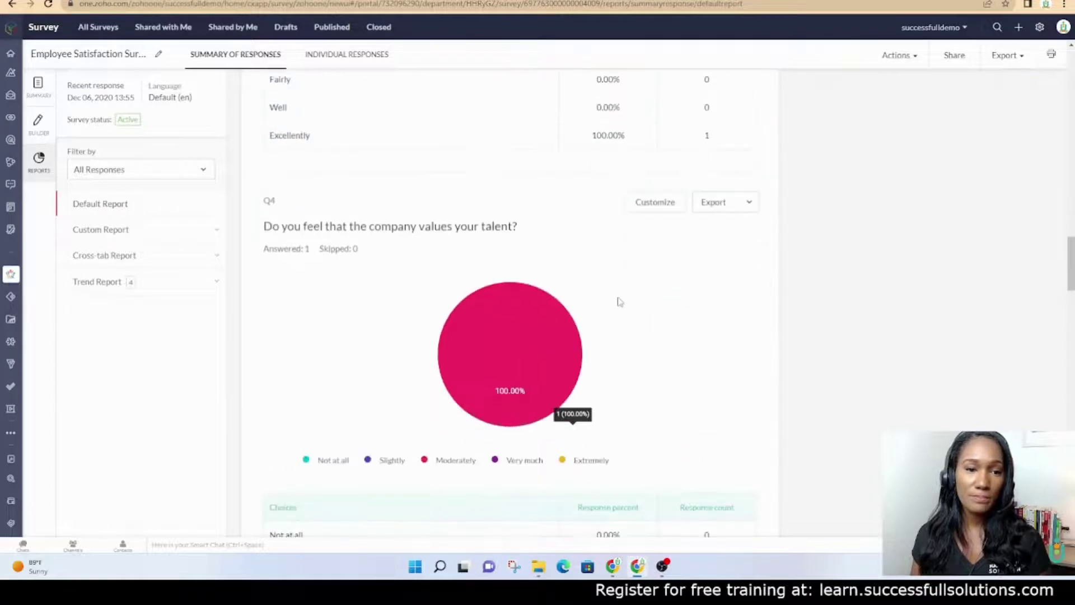
{"action": "scroll", "coordinate": [611, 303], "scroll_direction": "down", "scroll_amount": 9}
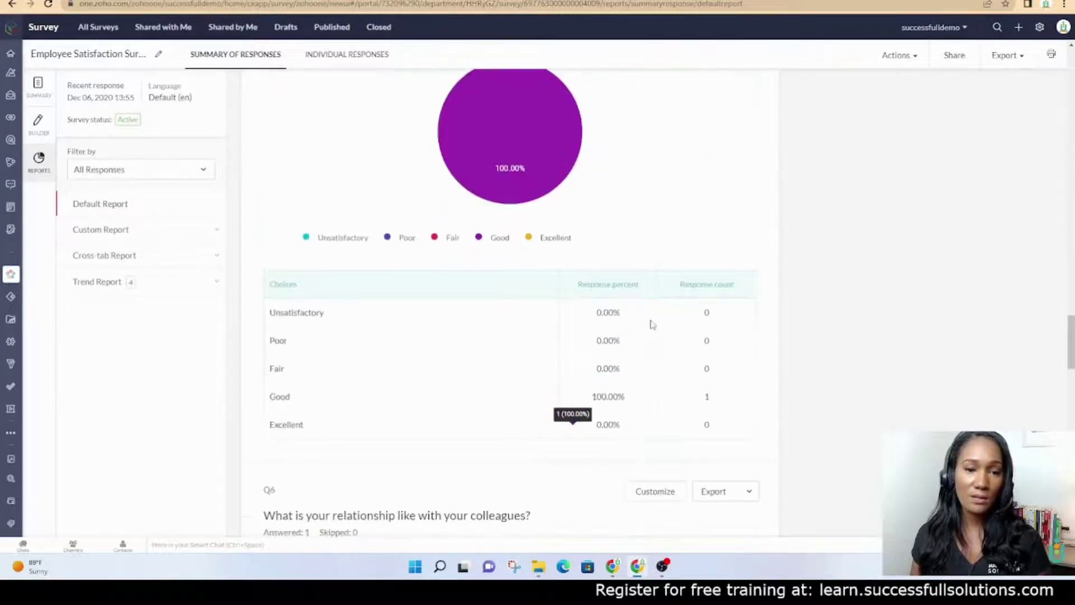
{"action": "scroll", "coordinate": [653, 324], "scroll_direction": "down", "scroll_amount": 4}
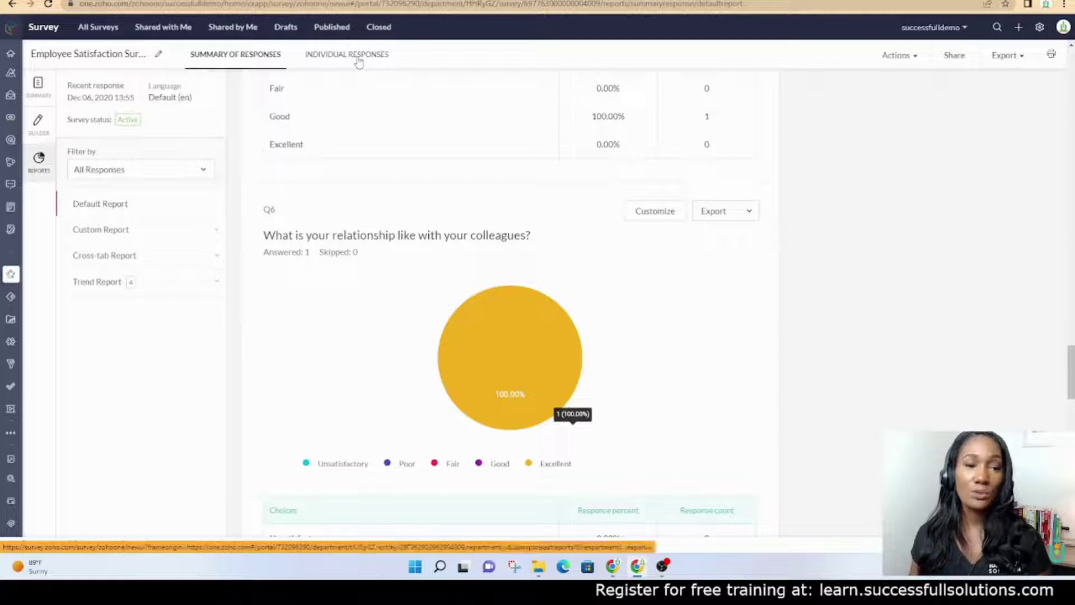
Step: Open Individual Responses and read through the completed 15/25 response's answers to all eight questions
{"action": "left_click", "coordinate": [357, 59]}
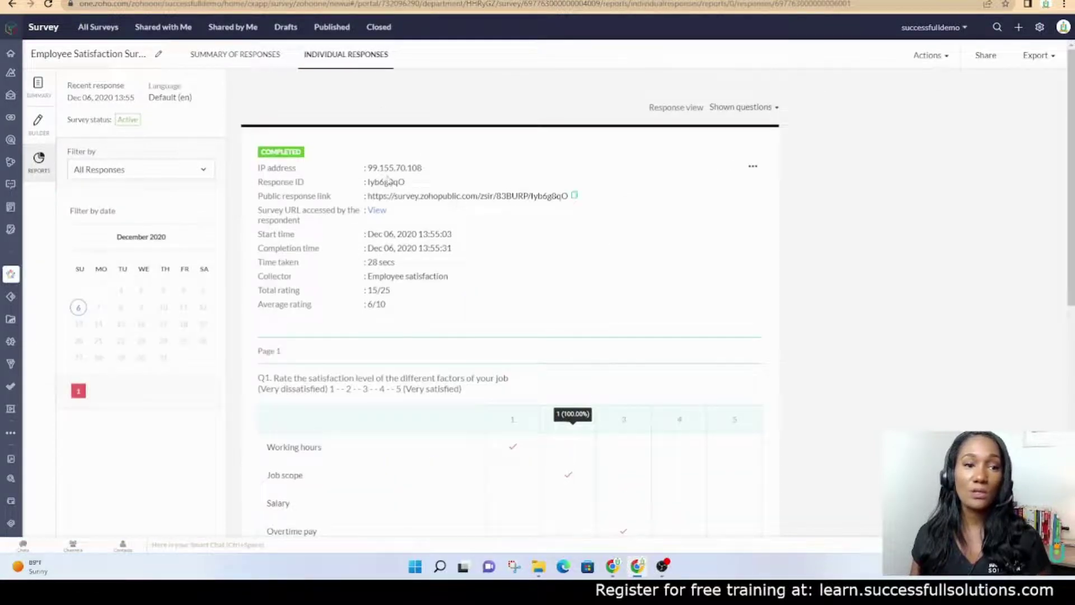
{"action": "scroll", "coordinate": [389, 179], "scroll_direction": "down", "scroll_amount": 1}
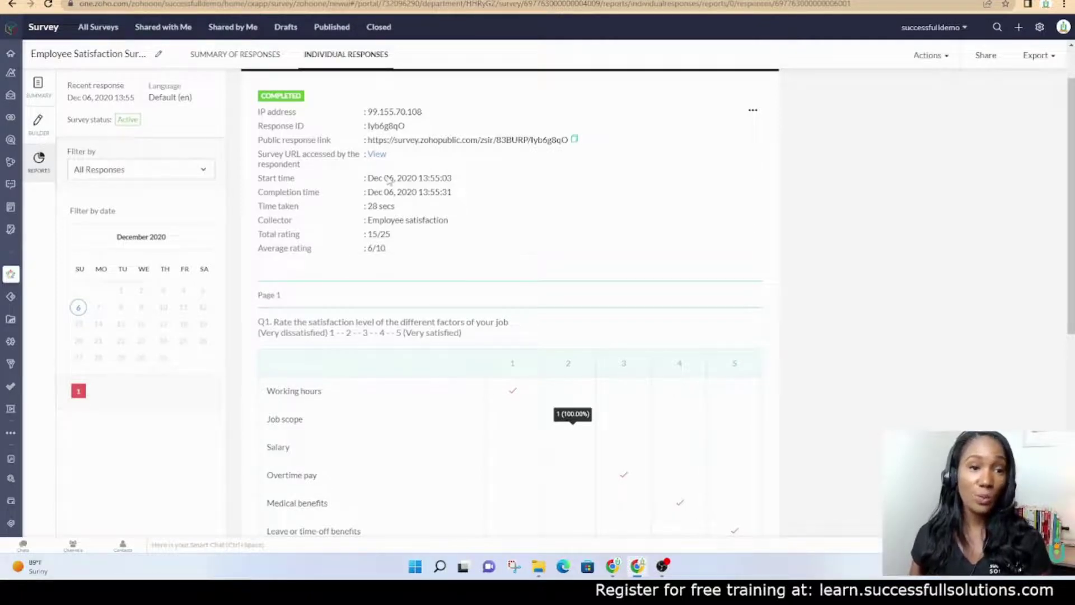
{"action": "scroll", "coordinate": [462, 292], "scroll_direction": "down", "scroll_amount": 2}
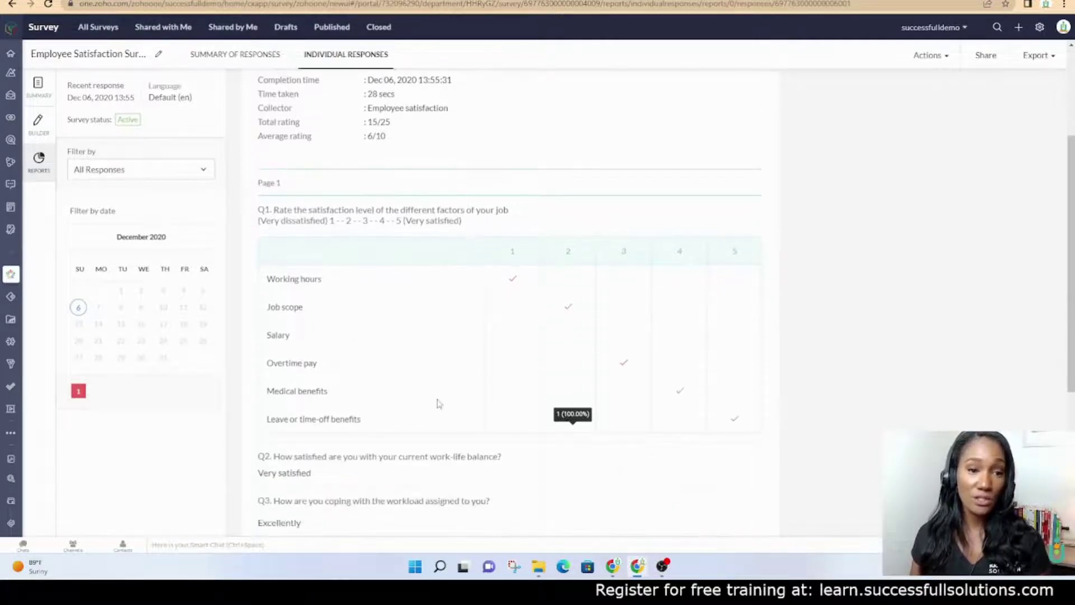
{"action": "scroll", "coordinate": [439, 403], "scroll_direction": "down", "scroll_amount": 2}
{"action": "scroll", "coordinate": [336, 308], "scroll_direction": "down", "scroll_amount": 2}
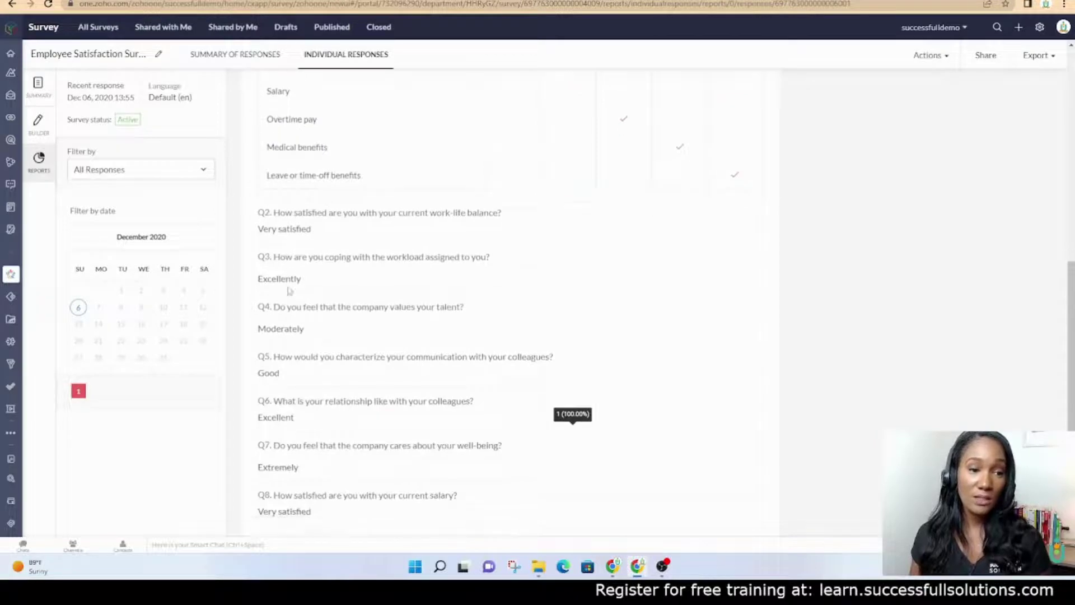
{"action": "scroll", "coordinate": [289, 291], "scroll_direction": "down", "scroll_amount": 1}
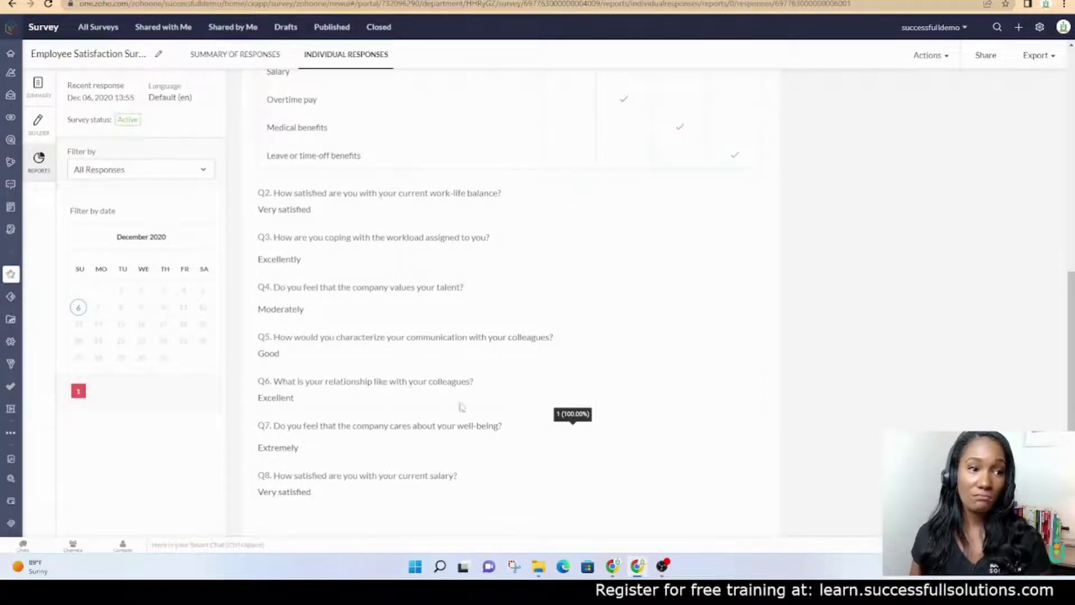
{"action": "scroll", "coordinate": [455, 351], "scroll_direction": "up", "scroll_amount": 7}
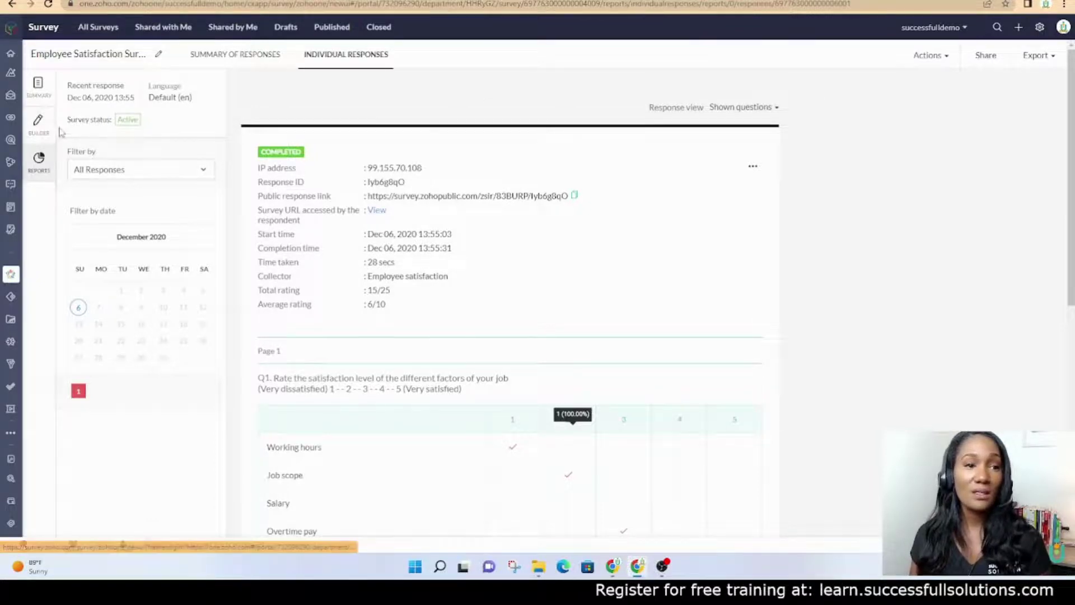
Step: Go to the Employee Satisfaction Survey's Launch page and copy its online survey link
{"action": "left_click", "coordinate": [38, 86]}
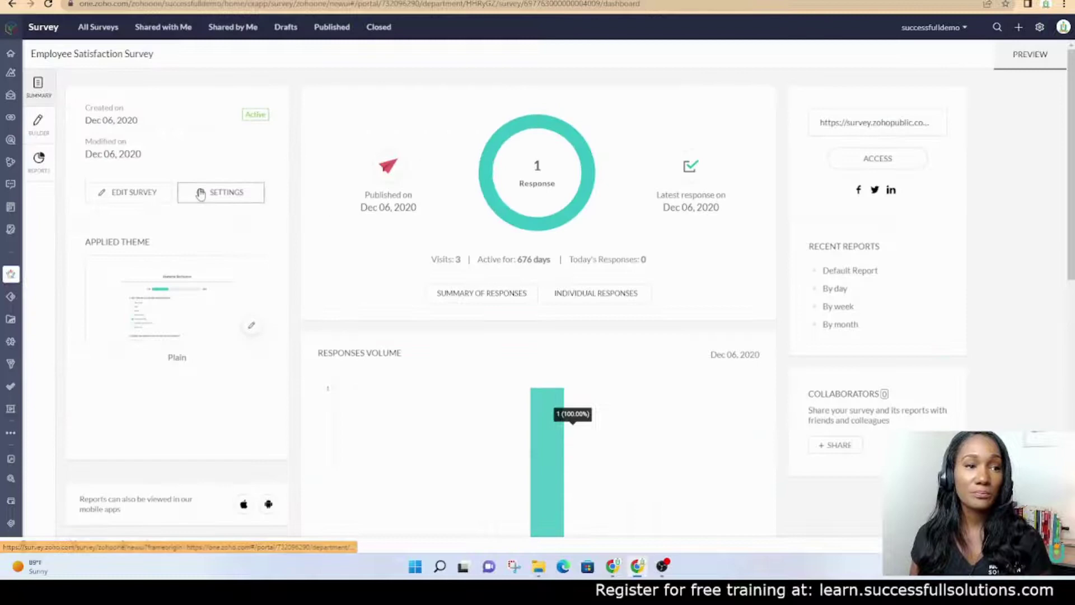
{"action": "left_click", "coordinate": [38, 122]}
{"action": "left_click", "coordinate": [470, 56]}
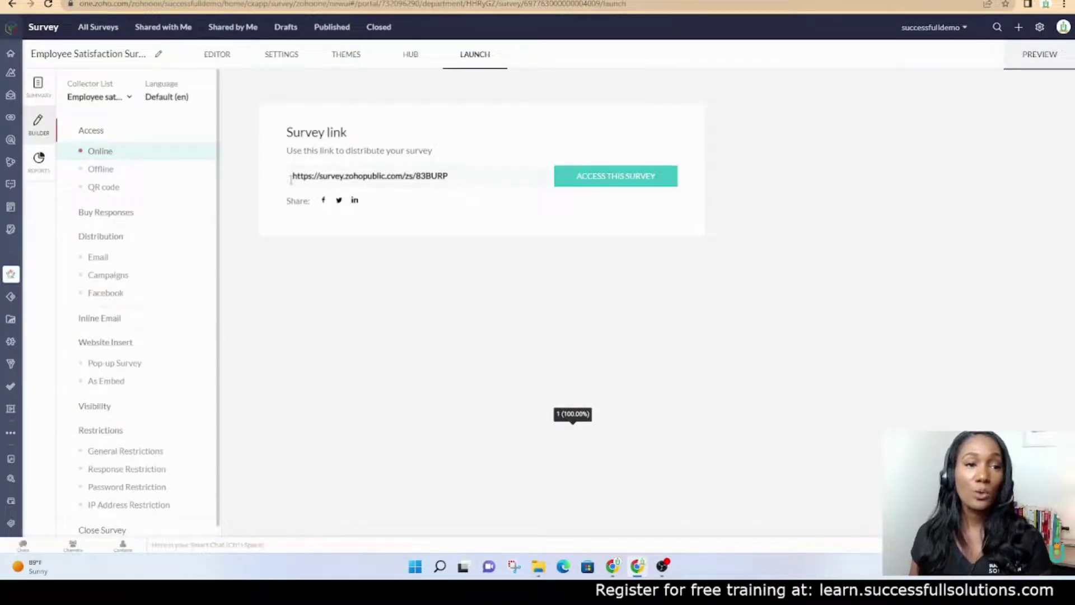
{"action": "left_click_drag", "start_coordinate": [292, 177], "coordinate": [452, 173]}
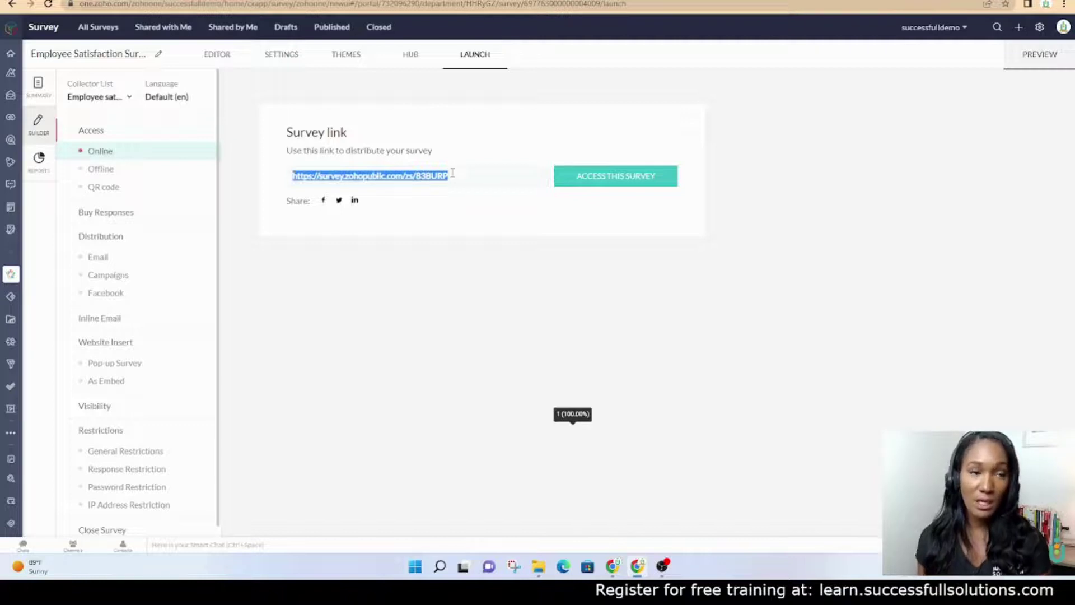
Step: Show the employee survey's HTML and Iframe embed codes and select the full Iframe code
{"action": "left_click", "coordinate": [101, 384]}
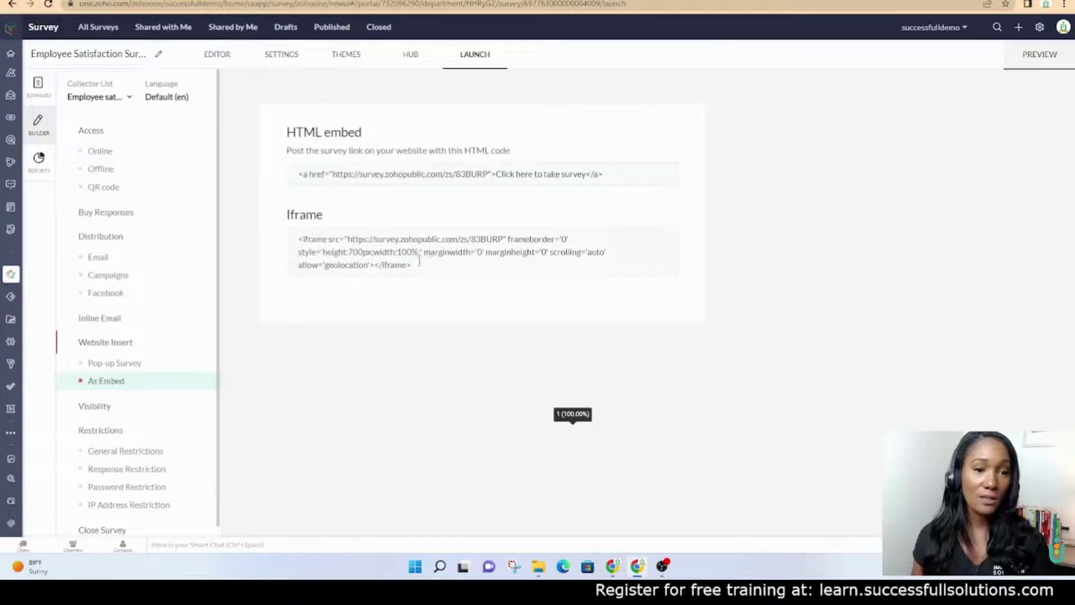
{"action": "left_click_drag", "start_coordinate": [419, 261], "coordinate": [282, 230]}
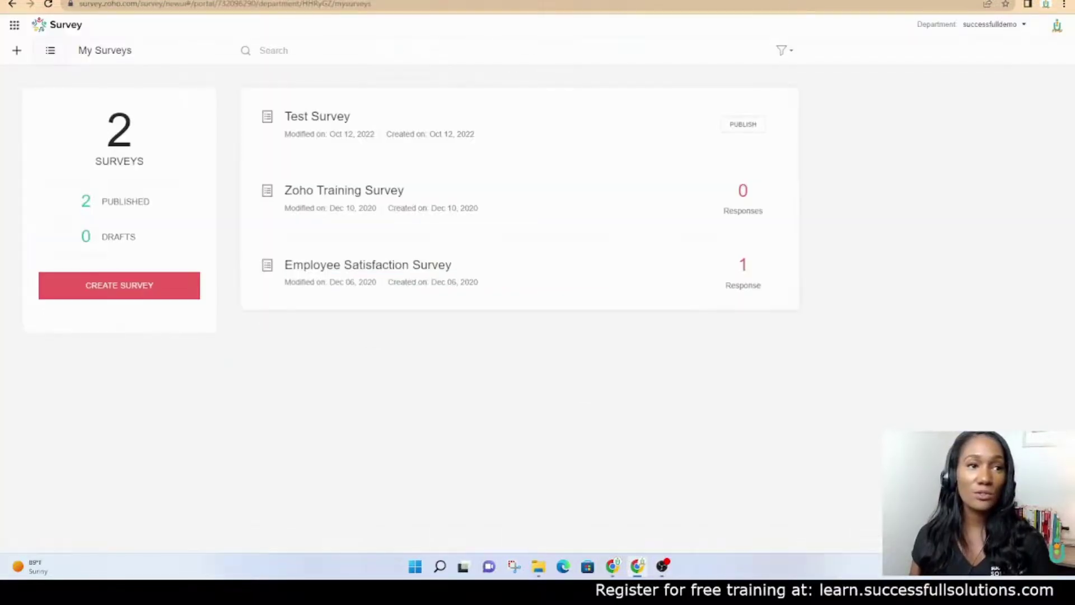
Step: Load the survey.zoho.com site by pasting its address into the address bar
{"action": "left_click", "coordinate": [168, 6]}
{"action": "key", "text": "ctrl+v"}
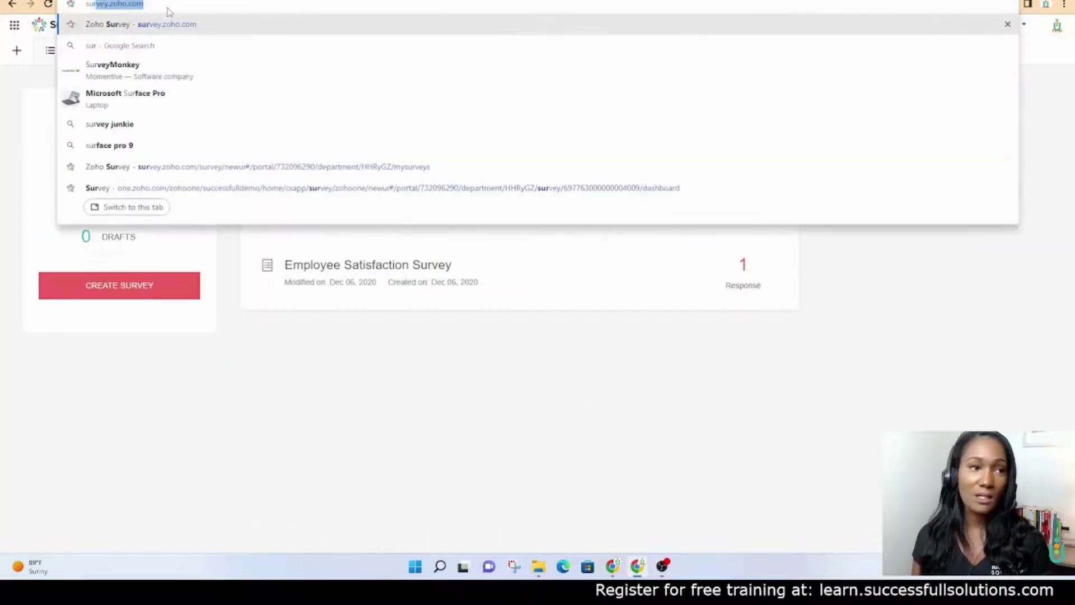
{"action": "key", "text": "Return"}
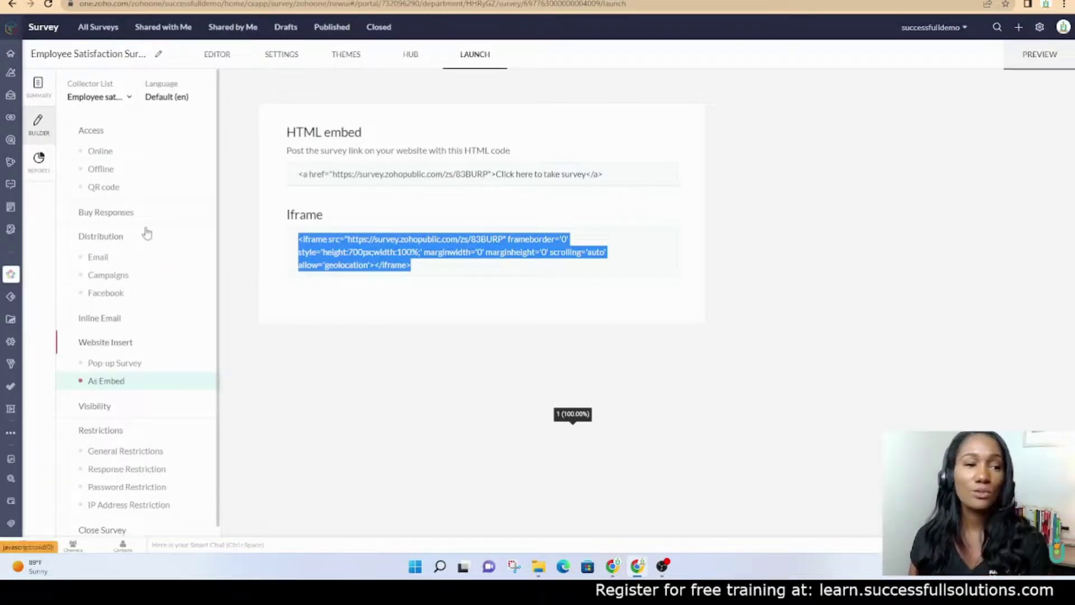
{"action": "left_click", "coordinate": [457, 390]}
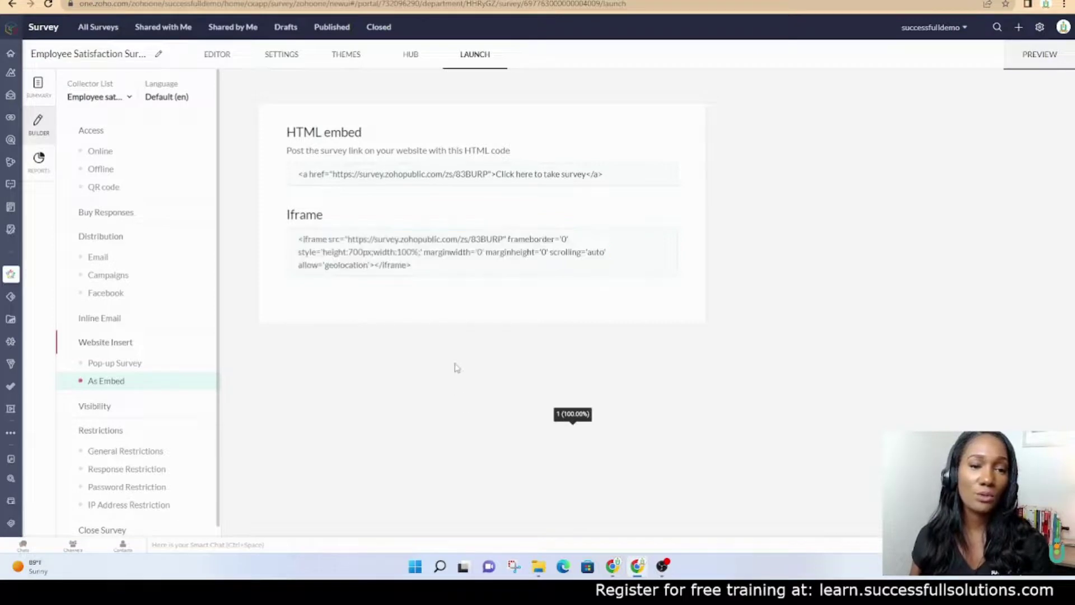
{"action": "left_click", "coordinate": [1037, 54]}
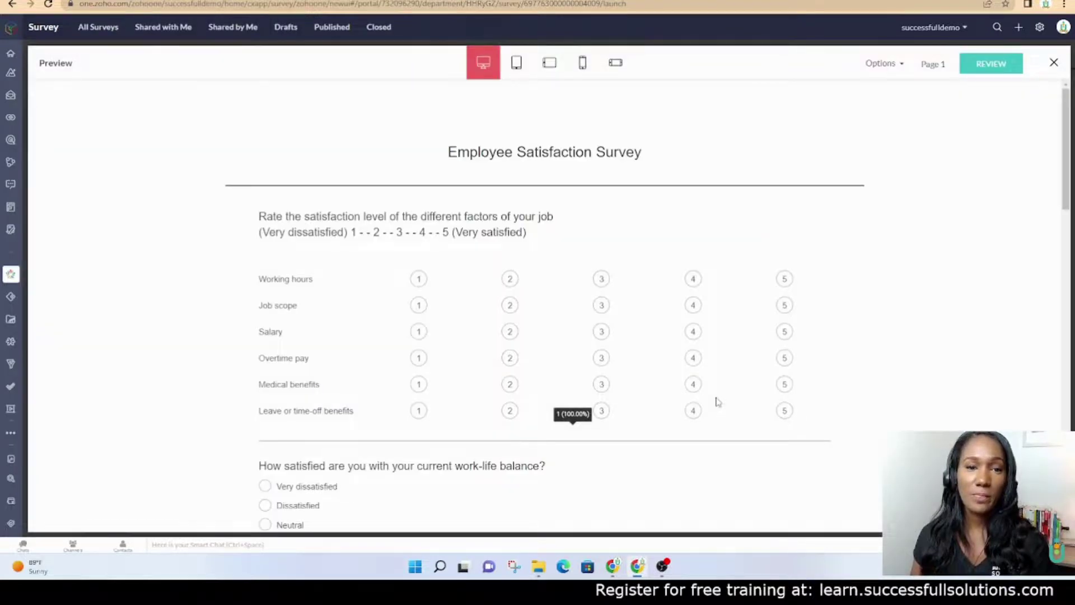
{"action": "scroll", "coordinate": [716, 344], "scroll_direction": "down", "scroll_amount": 4}
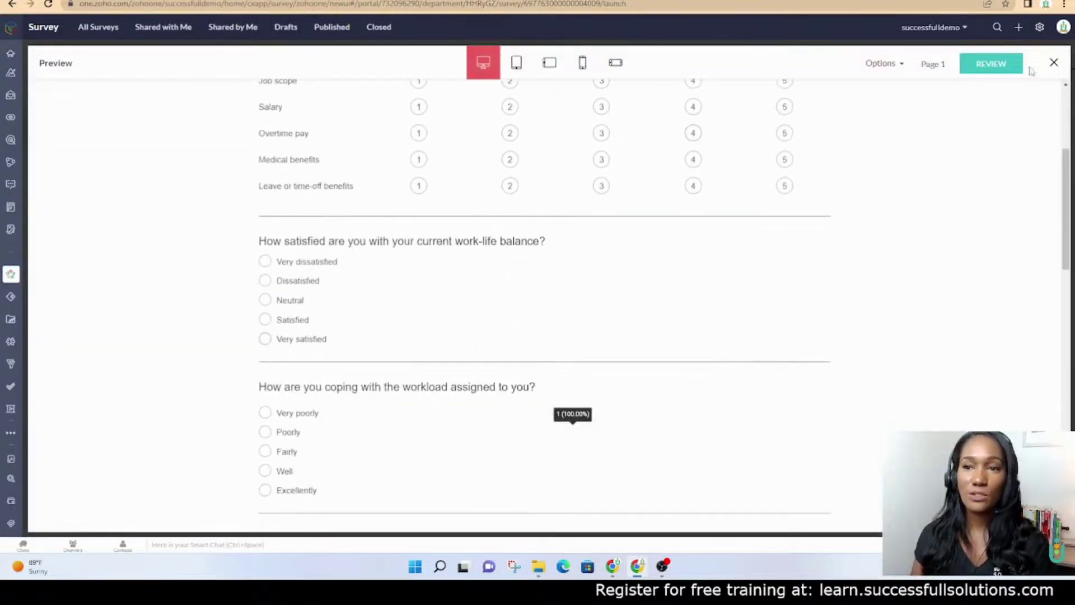
{"action": "scroll", "coordinate": [862, 277], "scroll_direction": "up", "scroll_amount": 4}
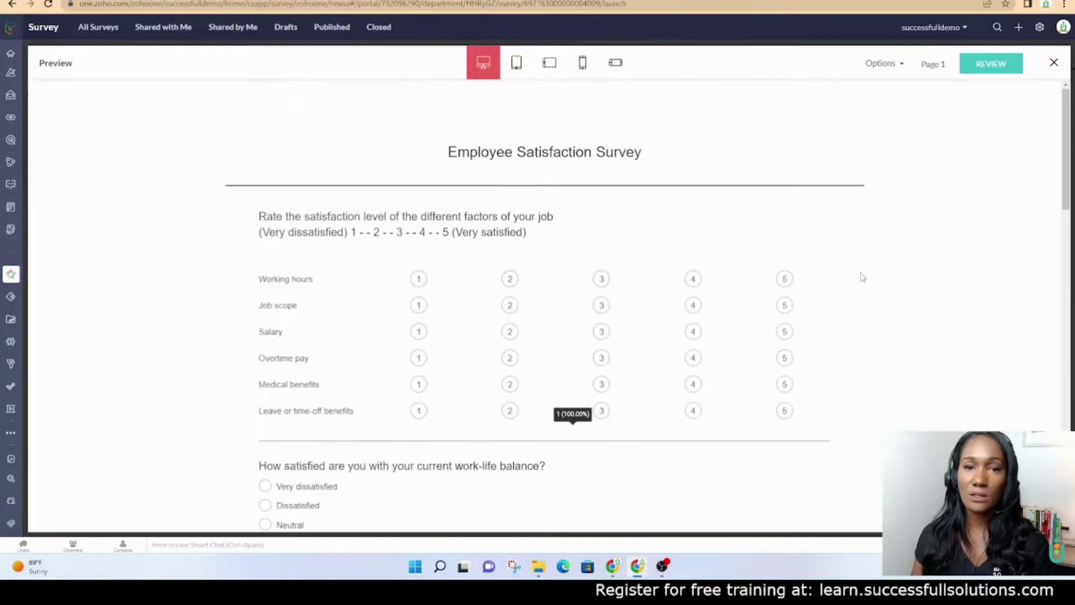
{"action": "scroll", "coordinate": [687, 284], "scroll_direction": "down", "scroll_amount": 7}
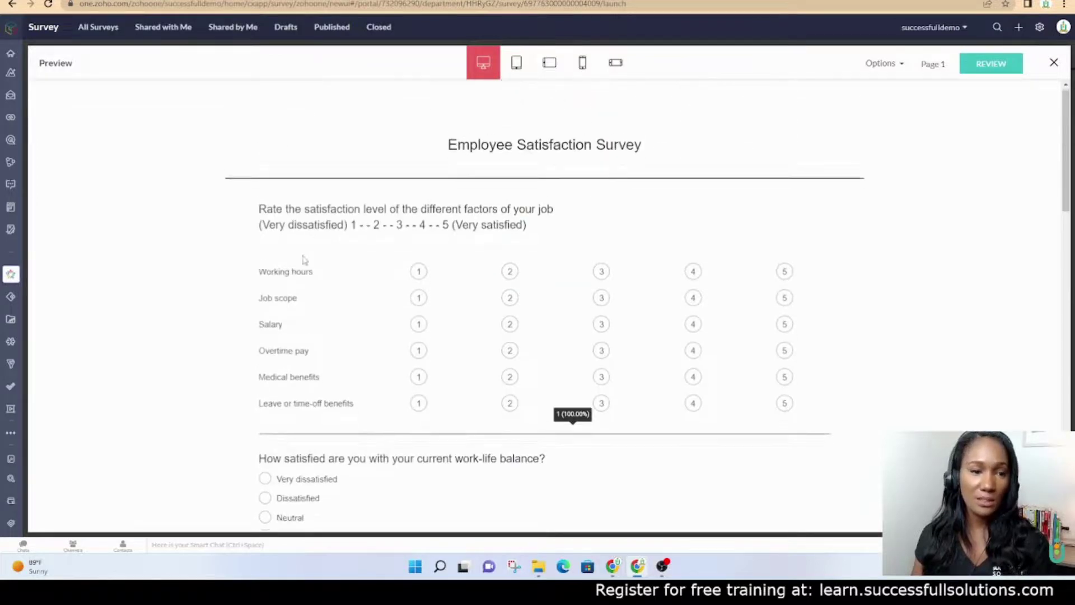
{"action": "scroll", "coordinate": [687, 284], "scroll_direction": "down", "scroll_amount": 13}
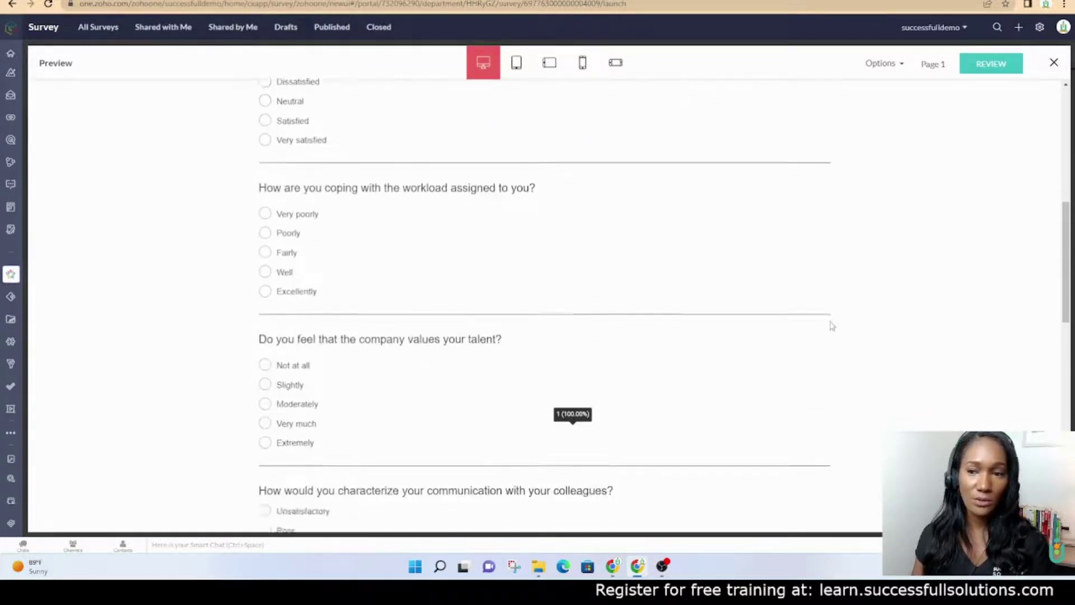
{"action": "scroll", "coordinate": [755, 333], "scroll_direction": "down", "scroll_amount": 1}
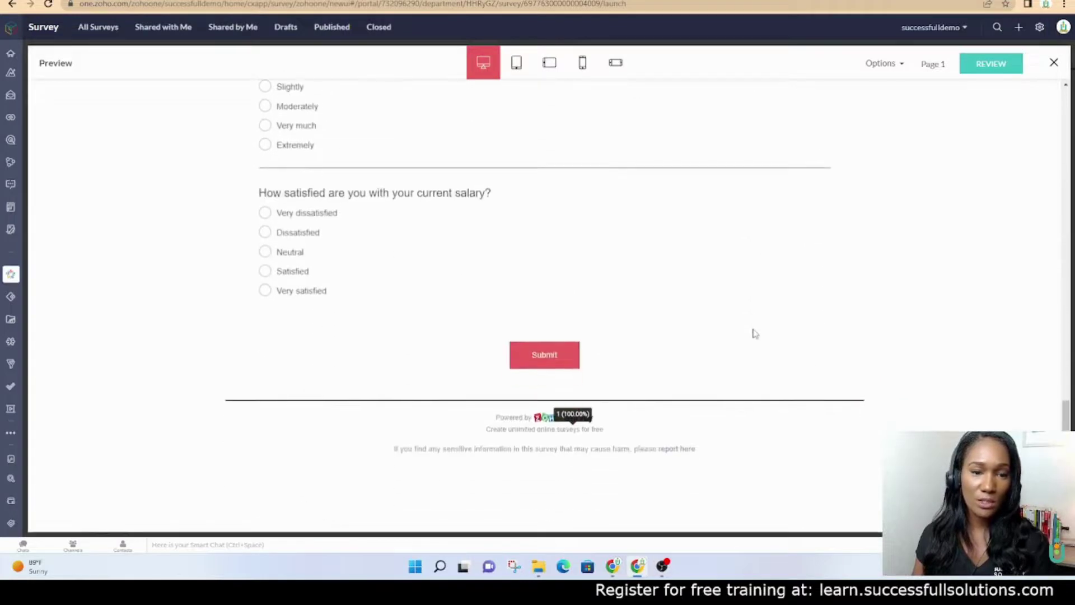
{"action": "left_click", "coordinate": [1054, 66]}
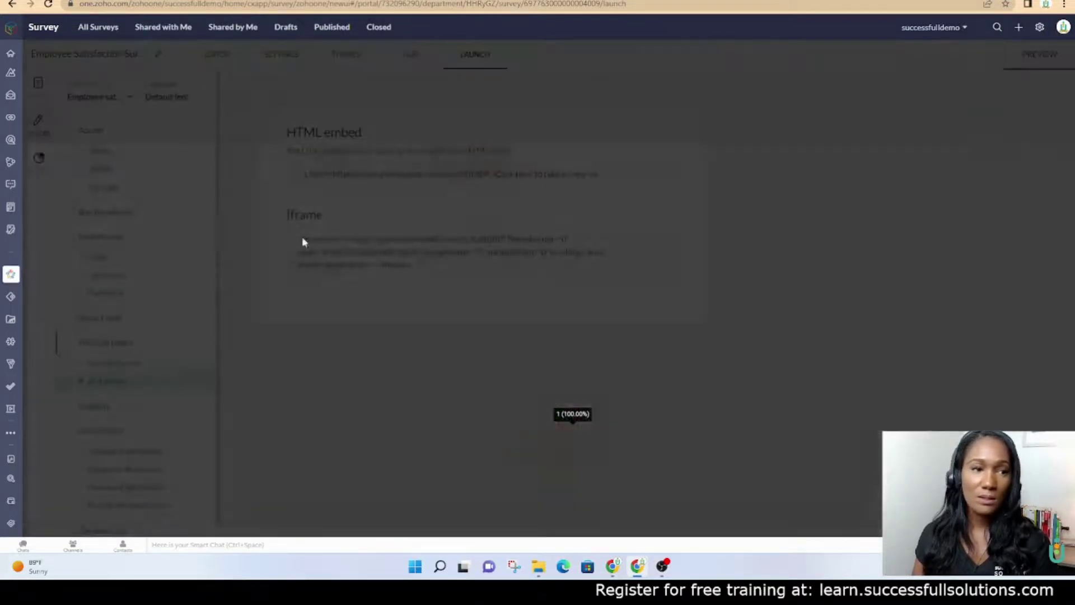
Step: Open the Zoho Training Survey from All Surveys, preview its questions, then close the preview
{"action": "left_click", "coordinate": [98, 27]}
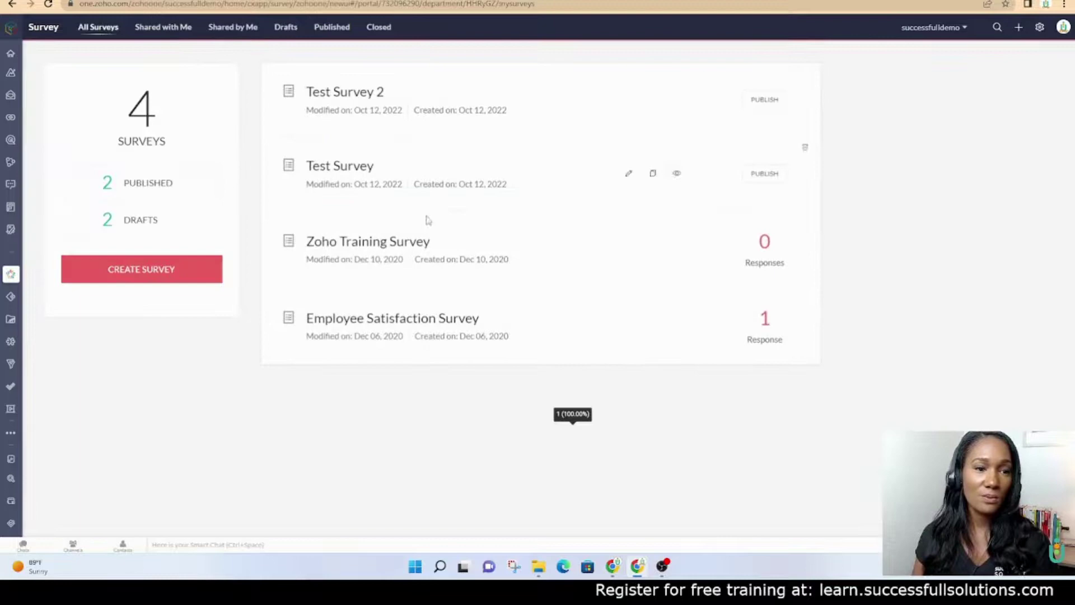
{"action": "left_click", "coordinate": [367, 242]}
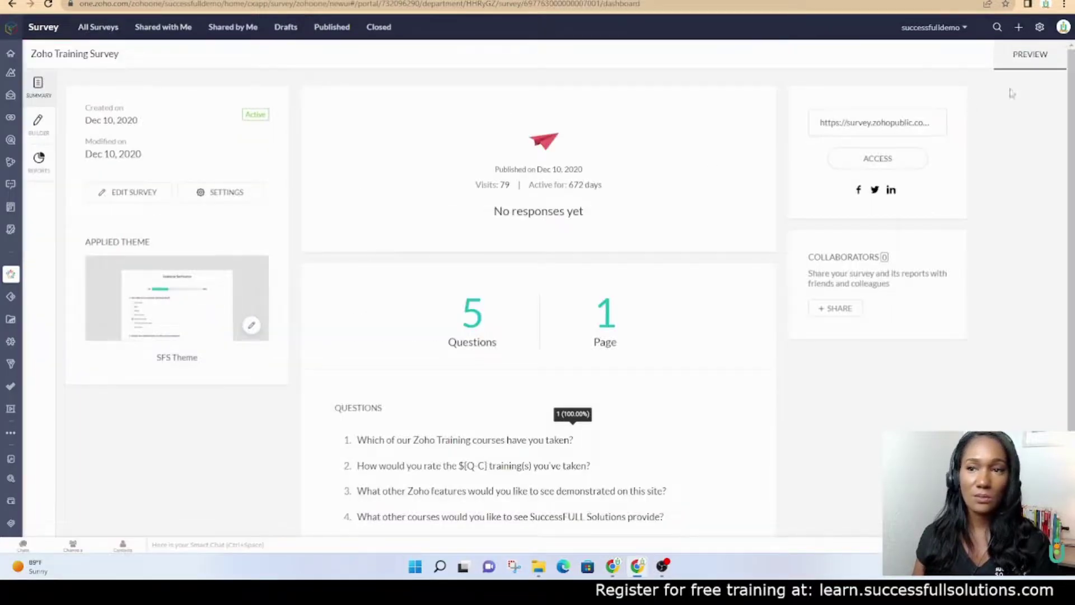
{"action": "left_click", "coordinate": [1030, 53]}
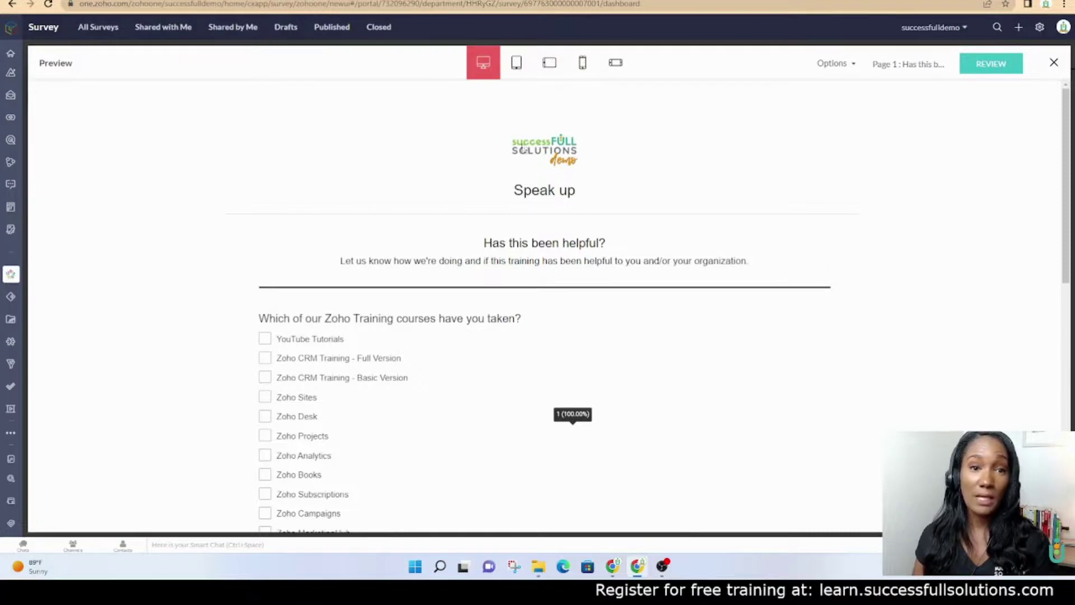
{"action": "scroll", "coordinate": [549, 284], "scroll_direction": "down", "scroll_amount": 2}
{"action": "scroll", "coordinate": [548, 285], "scroll_direction": "down", "scroll_amount": 2}
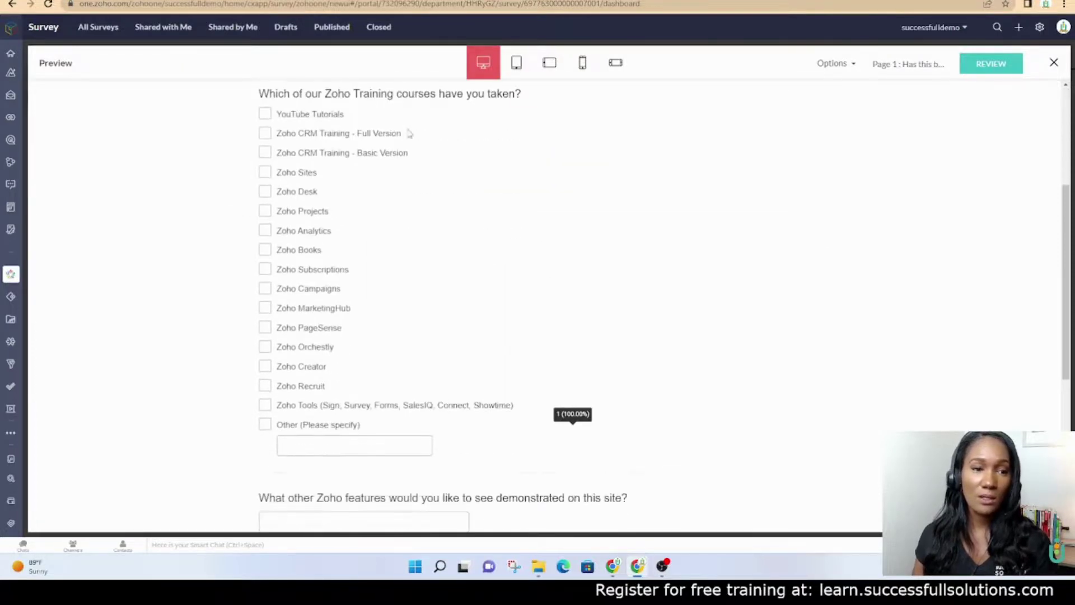
{"action": "scroll", "coordinate": [316, 372], "scroll_direction": "down", "scroll_amount": 3}
{"action": "scroll", "coordinate": [683, 352], "scroll_direction": "down", "scroll_amount": 2}
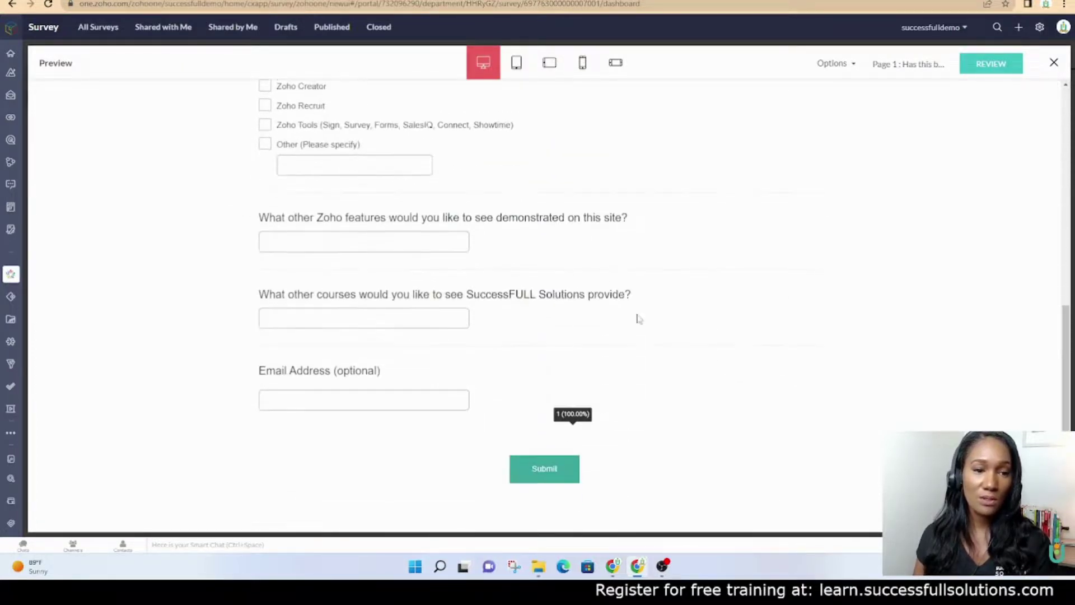
{"action": "scroll", "coordinate": [353, 372], "scroll_direction": "down", "scroll_amount": 1}
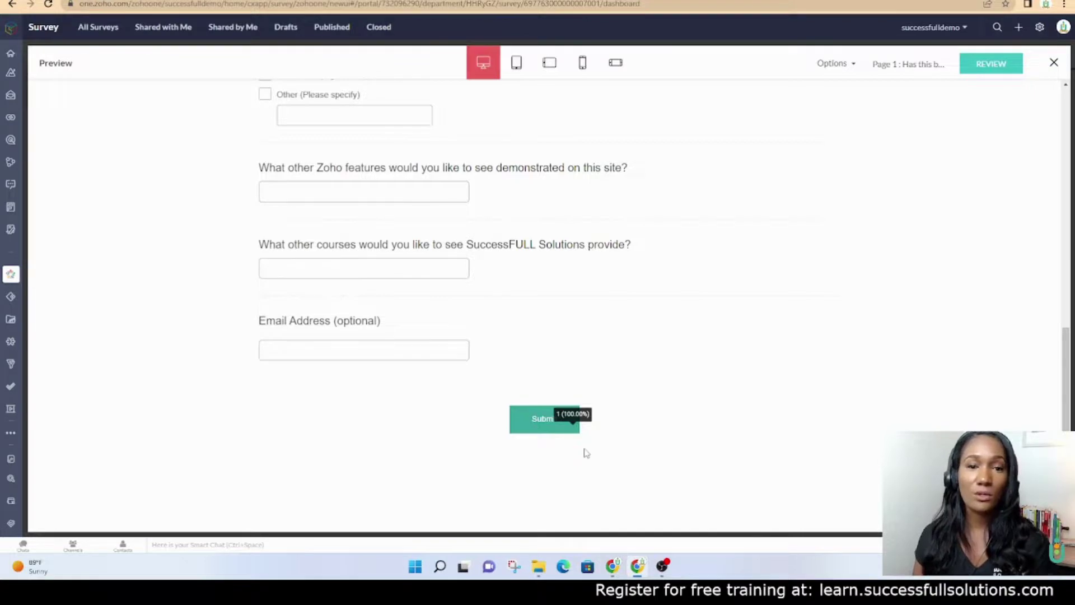
{"action": "scroll", "coordinate": [587, 451], "scroll_direction": "up", "scroll_amount": 15}
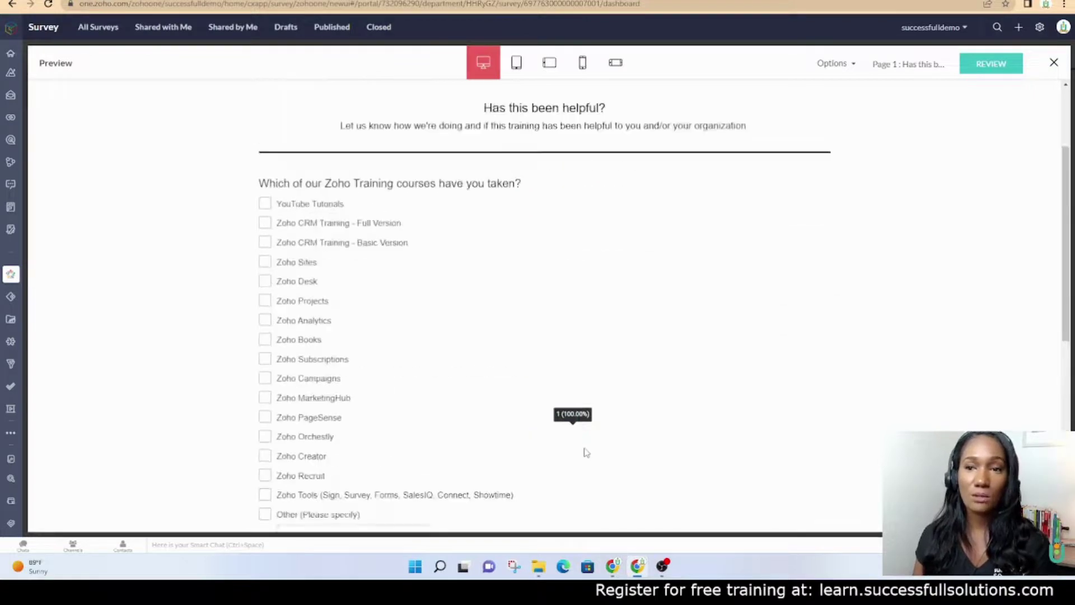
{"action": "left_click", "coordinate": [1054, 62]}
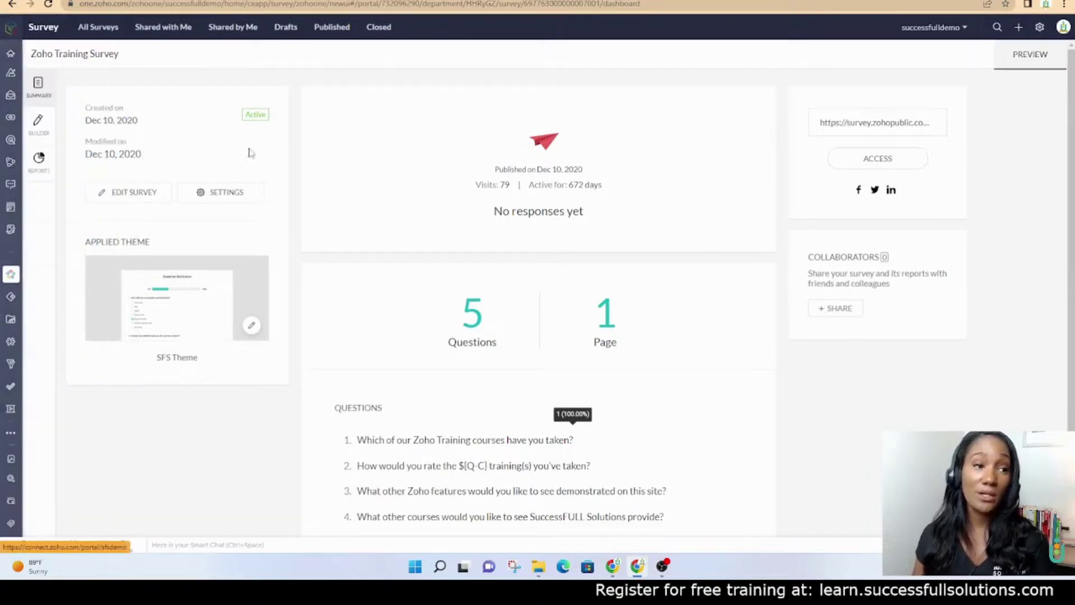
Step: Open the Zoho Training Survey's Default Report, which reads "Things are just getting started"
{"action": "left_click", "coordinate": [37, 161]}
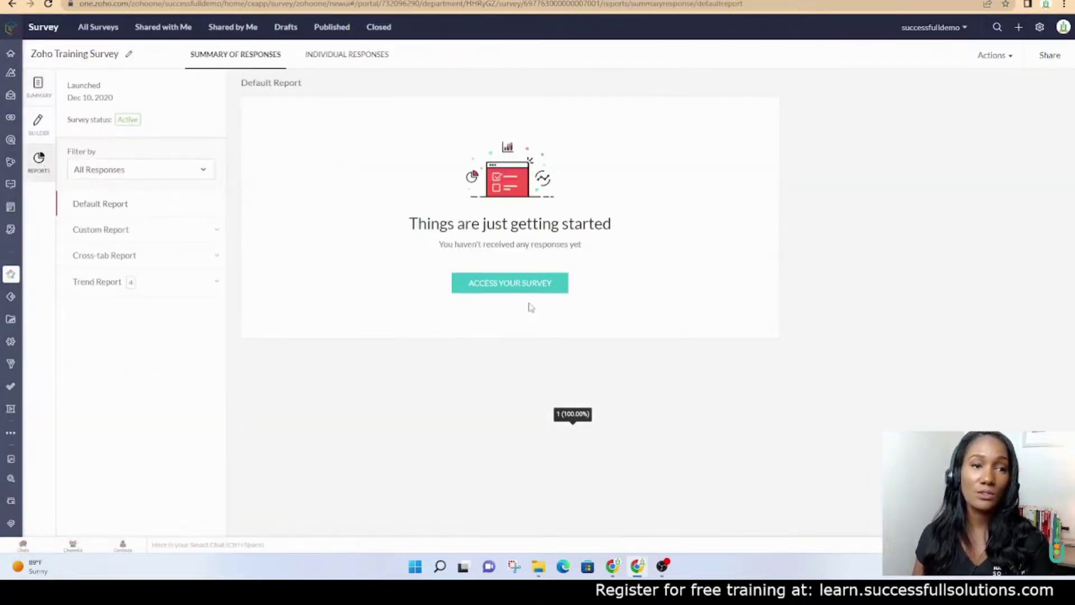